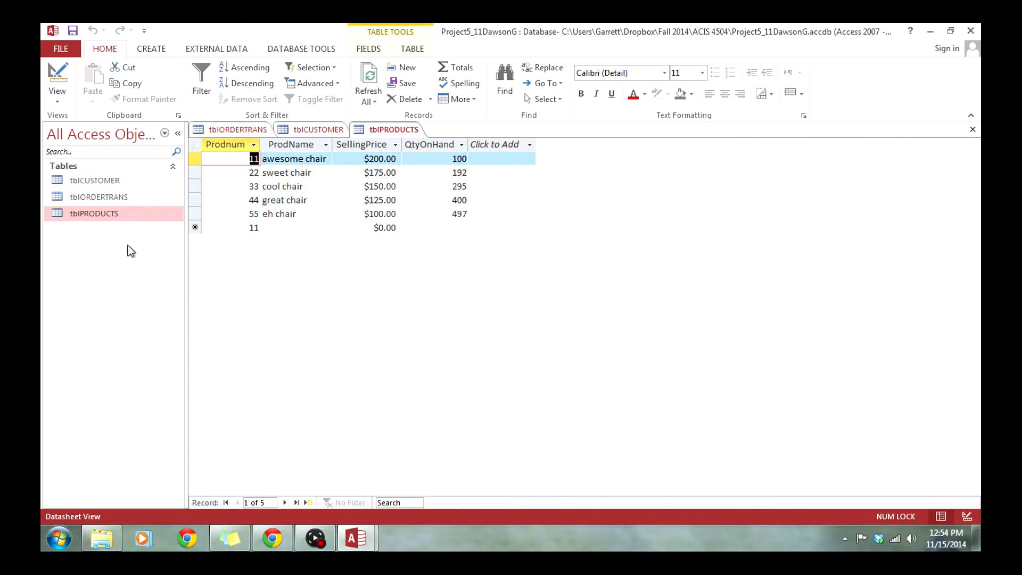
Close the tblPRODUCTS table
click(397, 132)
click(973, 132)
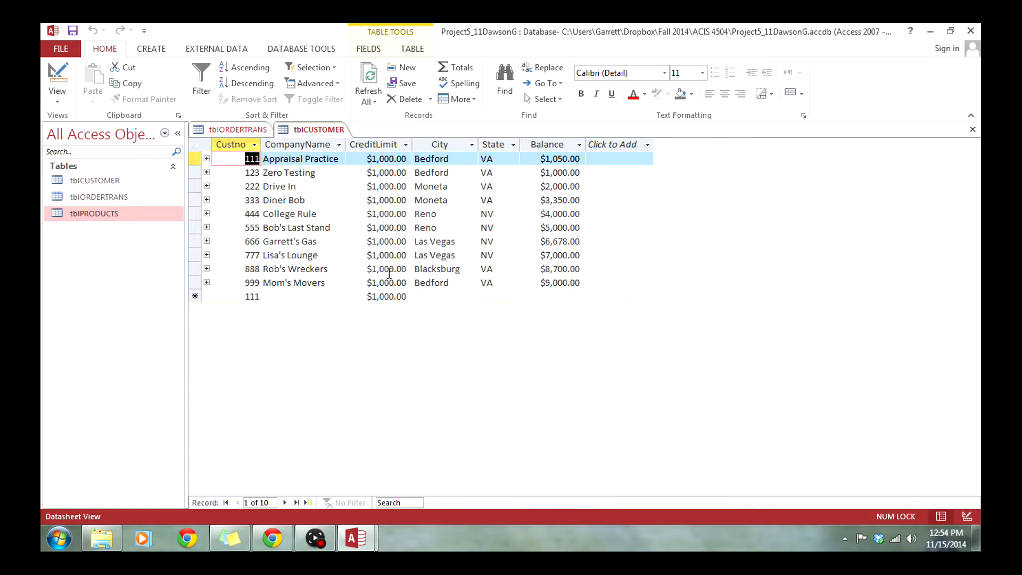
Review the city, company name, state, credit limit and balance entries in tblCUSTOMER, and close the table
click(443, 283)
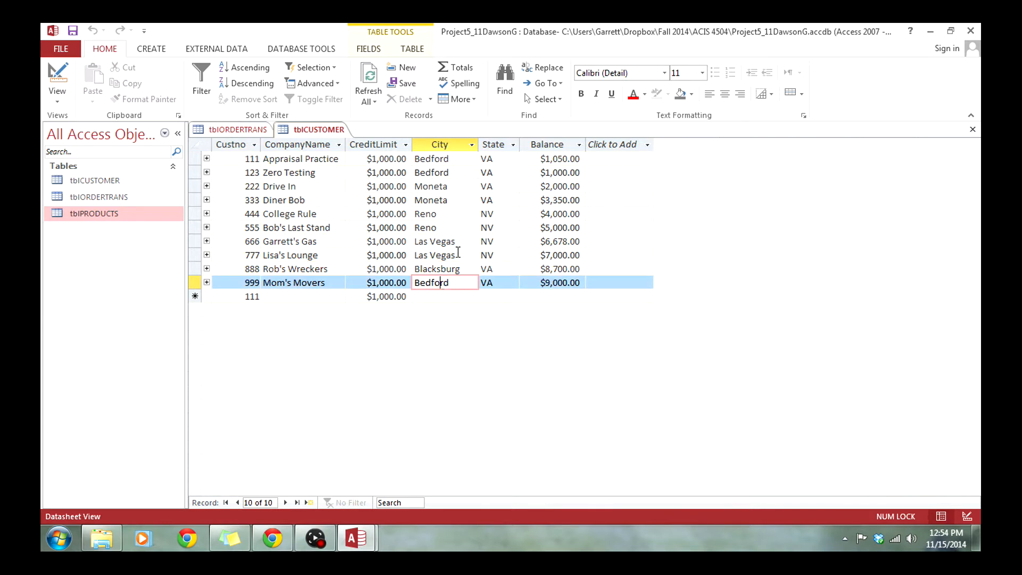
click(443, 243)
click(447, 161)
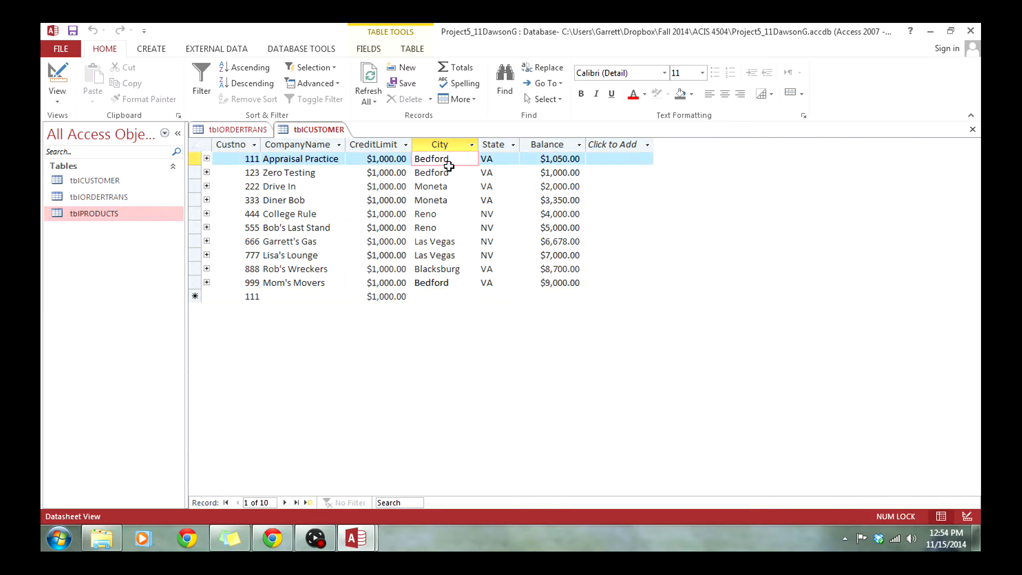
click(311, 159)
click(311, 176)
click(317, 201)
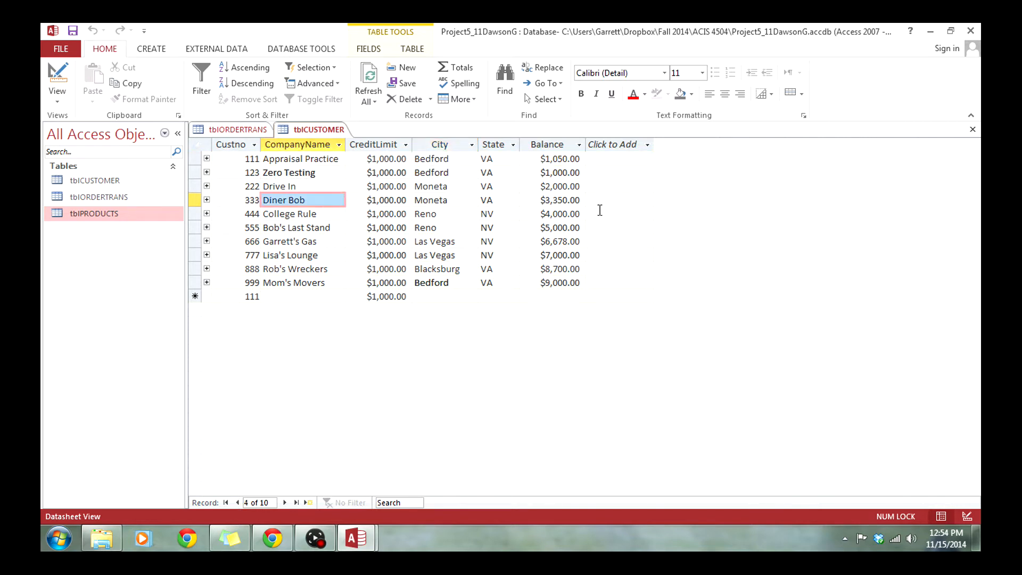
click(481, 174)
click(389, 159)
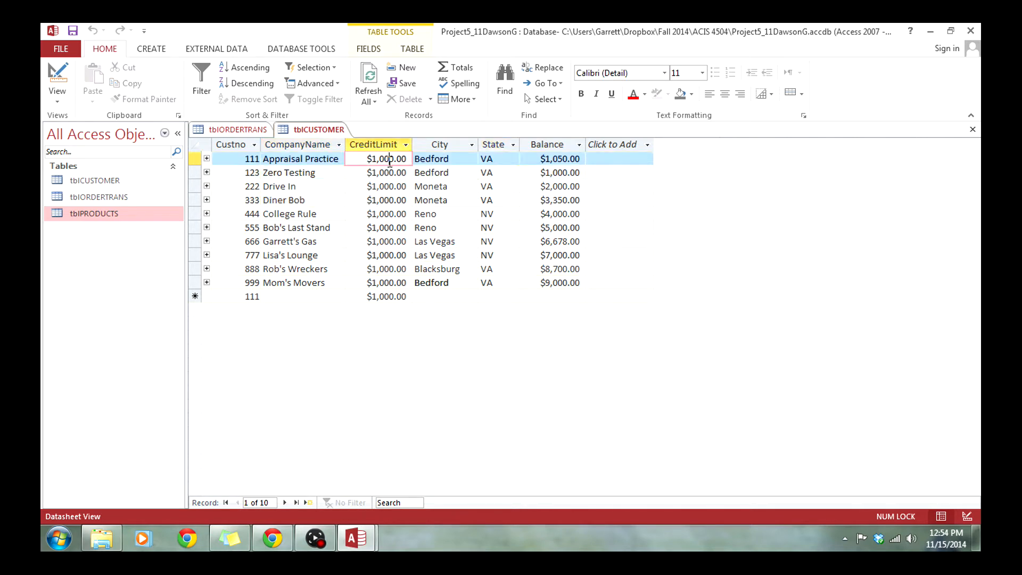
click(552, 159)
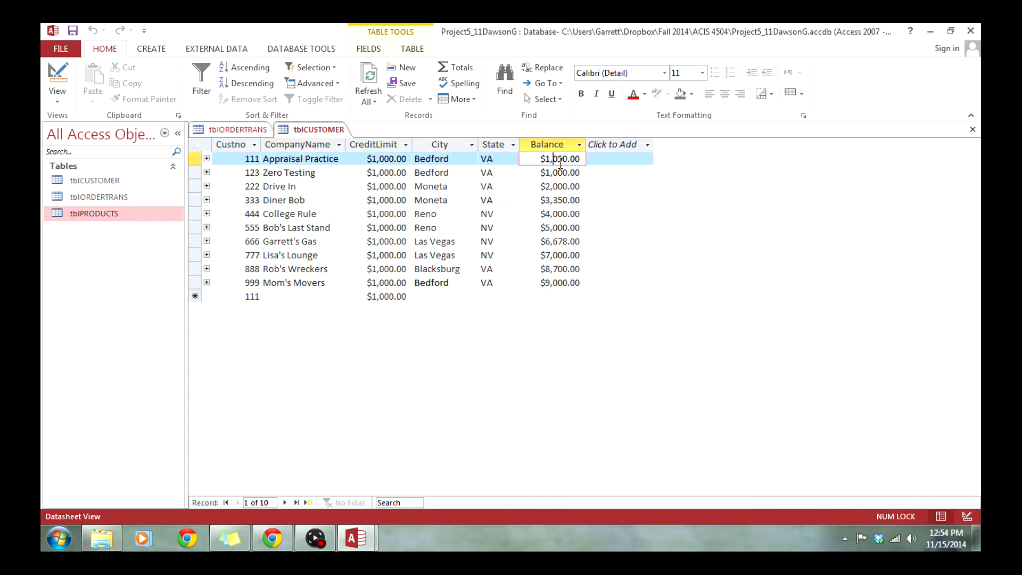
click(972, 130)
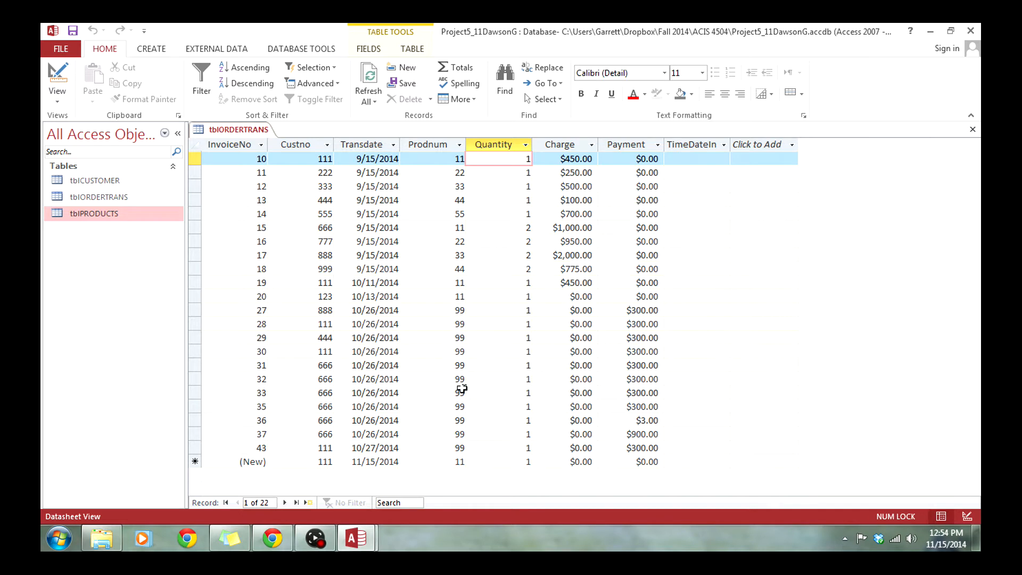
Delete the order record dated 10/13/2014 from tblORDERTRANS and confirm the deletion
click(460, 406)
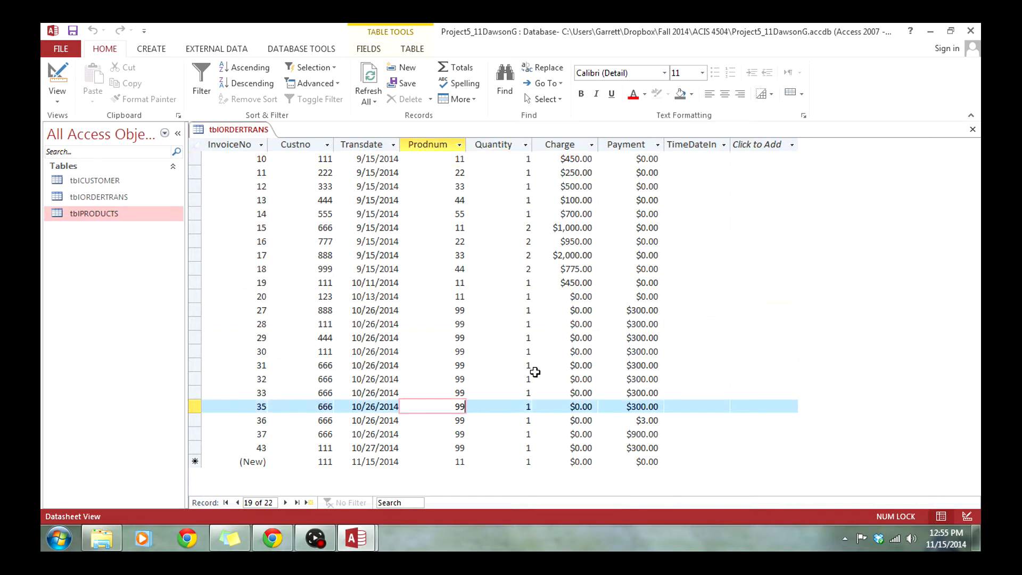
click(581, 420)
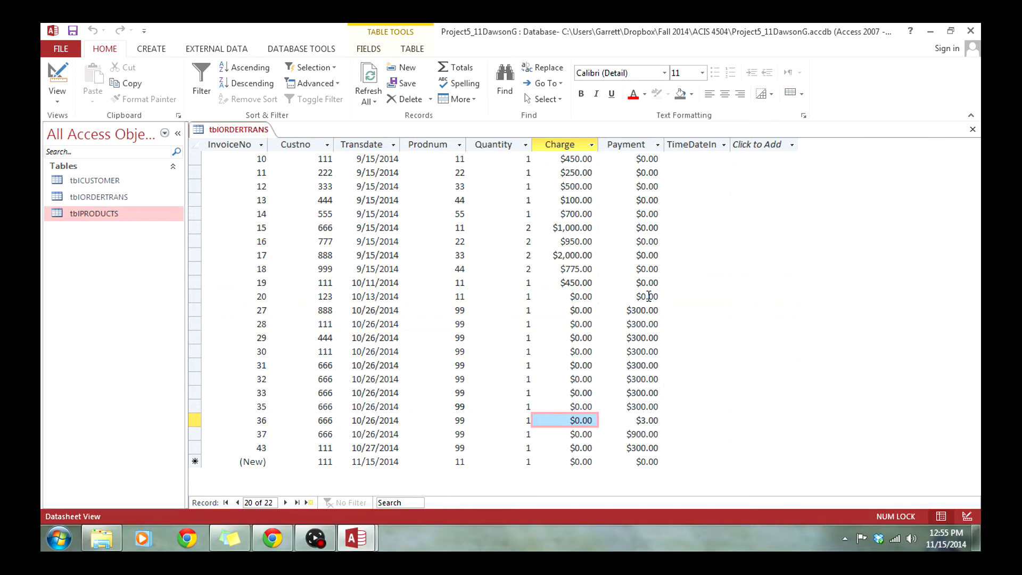
click(576, 296)
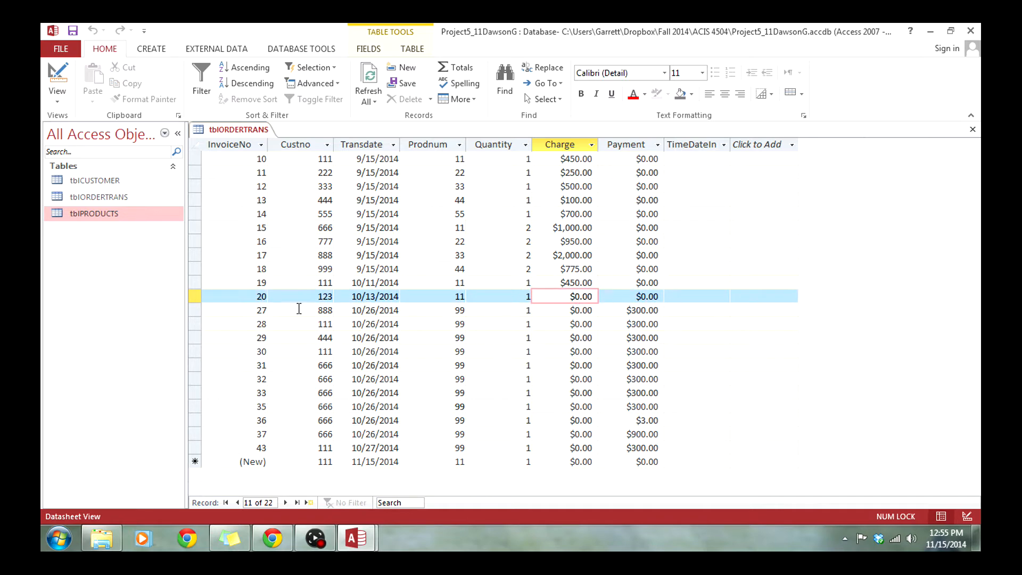
right_click(190, 300)
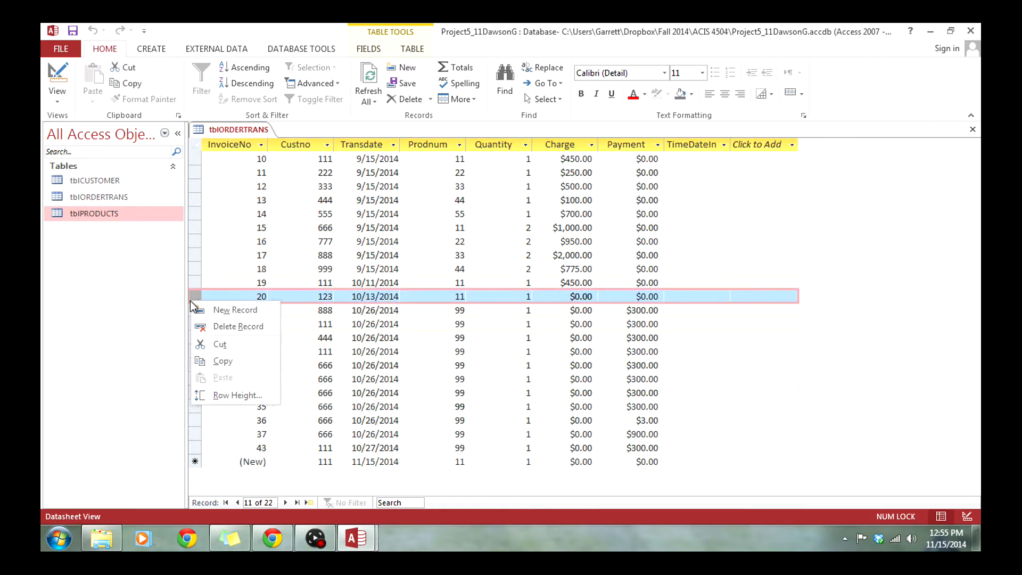
click(238, 326)
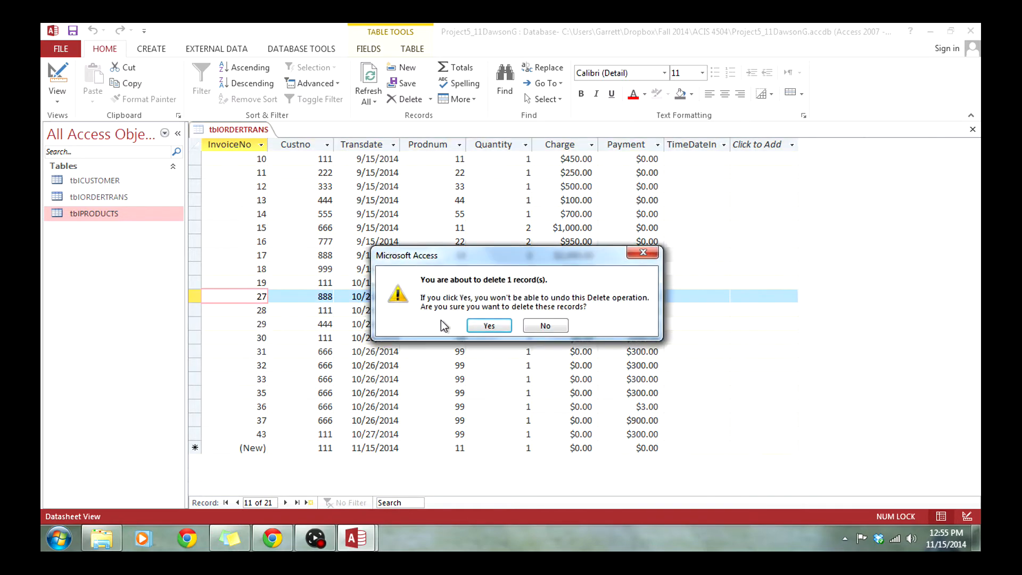
click(485, 327)
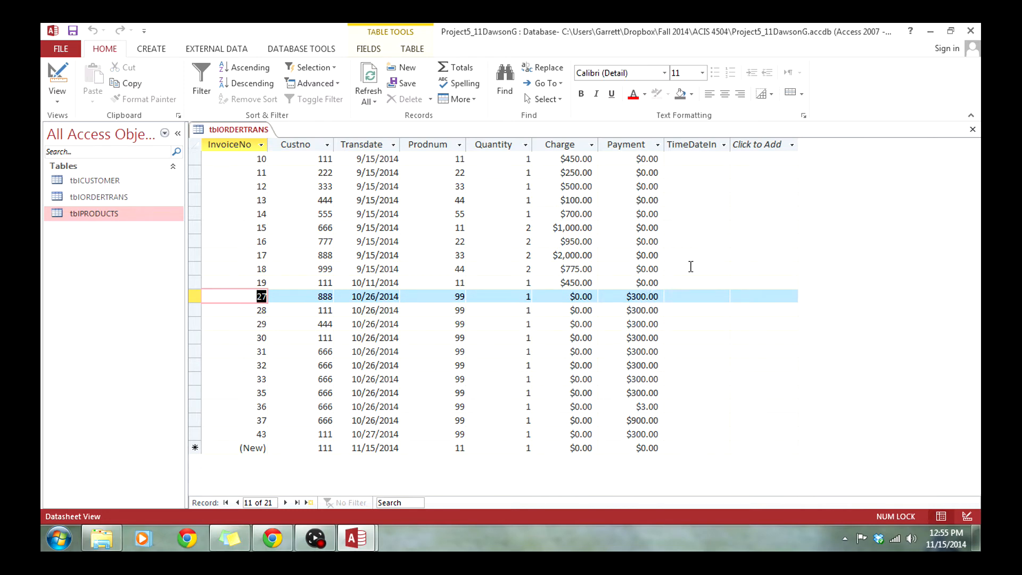
Examine the Quantity, Charge and Payment columns of tblORDERTRANS, and close the table
click(495, 143)
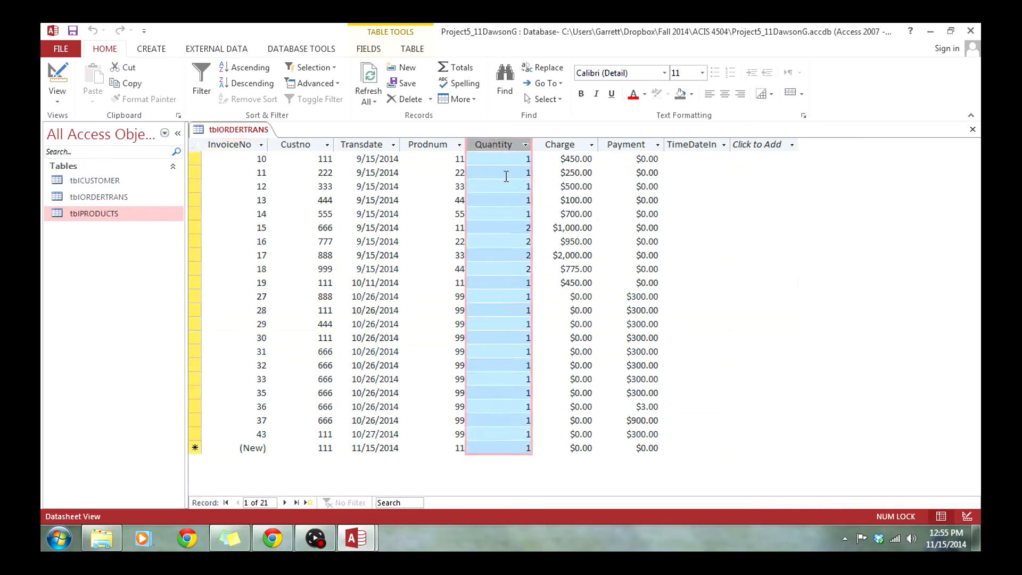
click(563, 145)
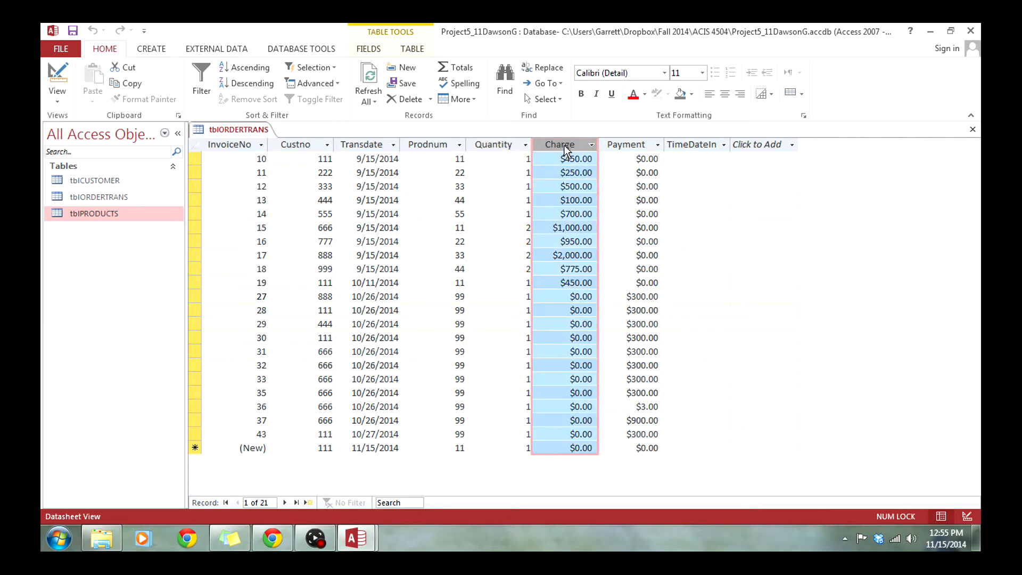
click(620, 145)
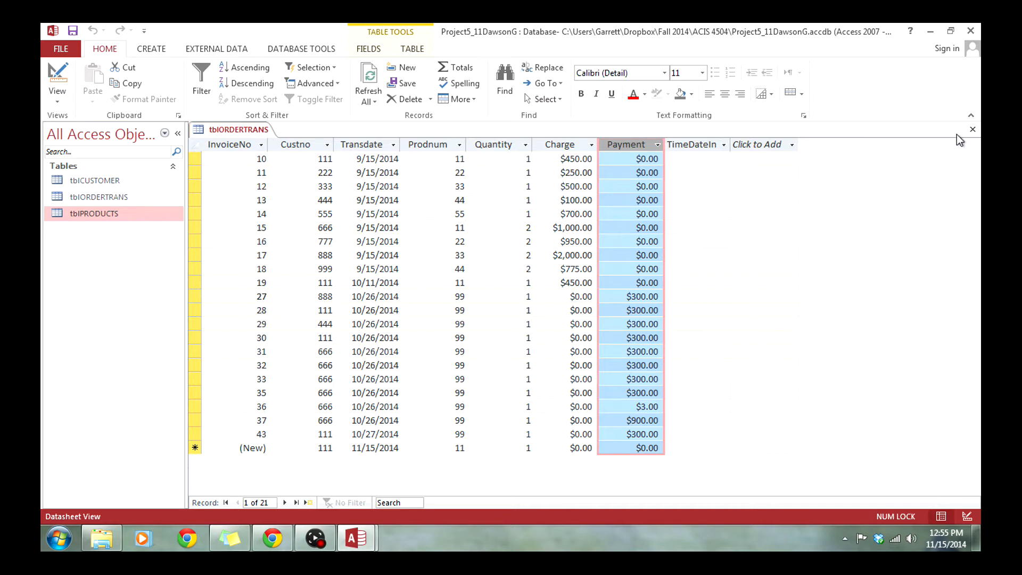
click(973, 129)
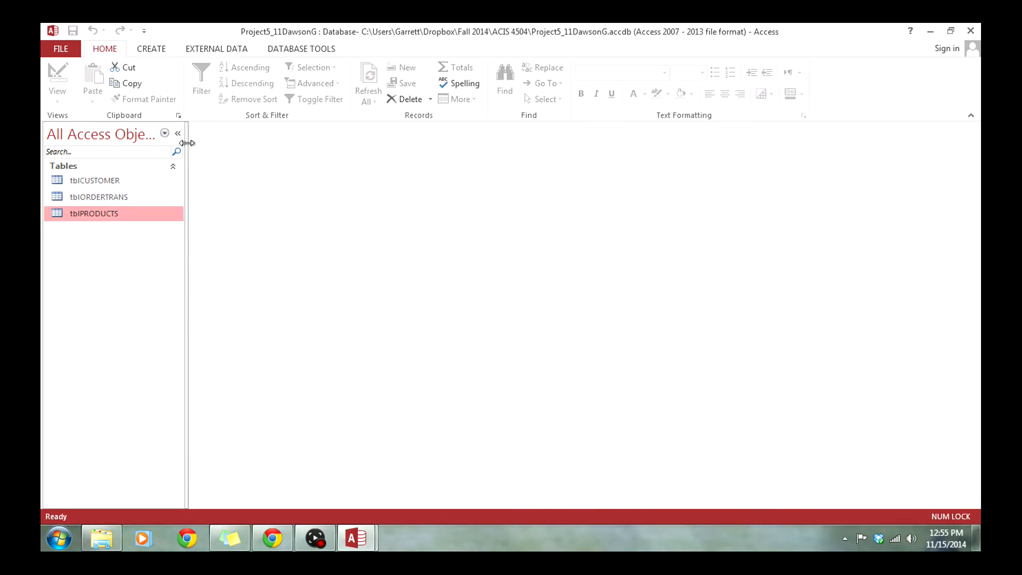
Start a report with the Report Wizard and add Custno, CompanyName, CreditLimit, City and State from tblCUSTOMER
click(150, 51)
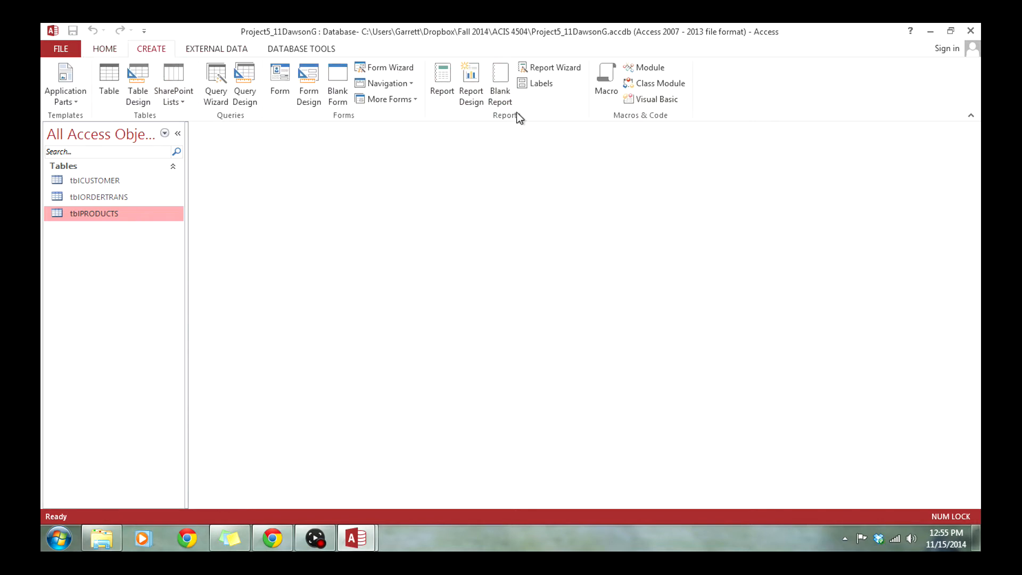
click(567, 70)
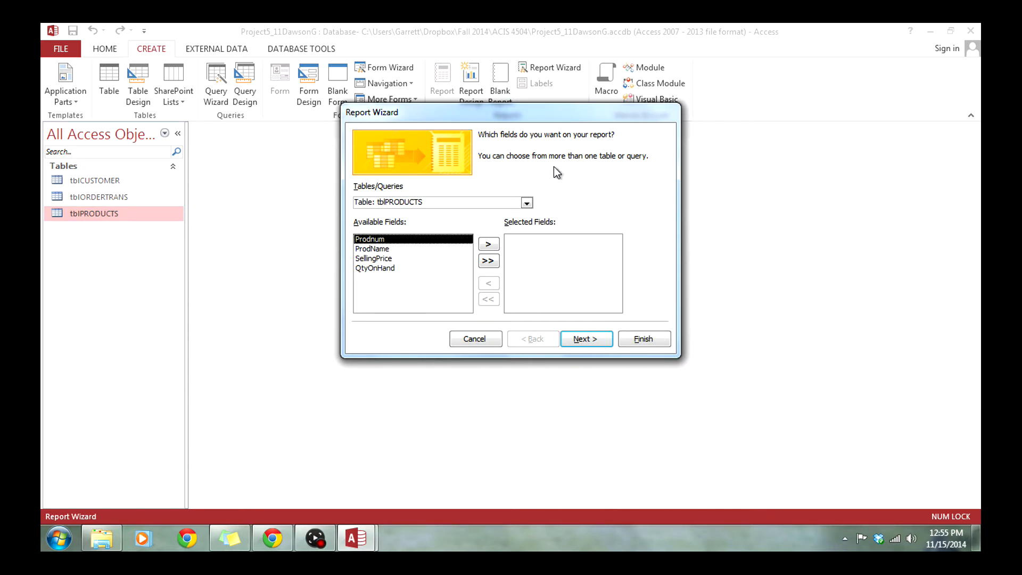
click(526, 204)
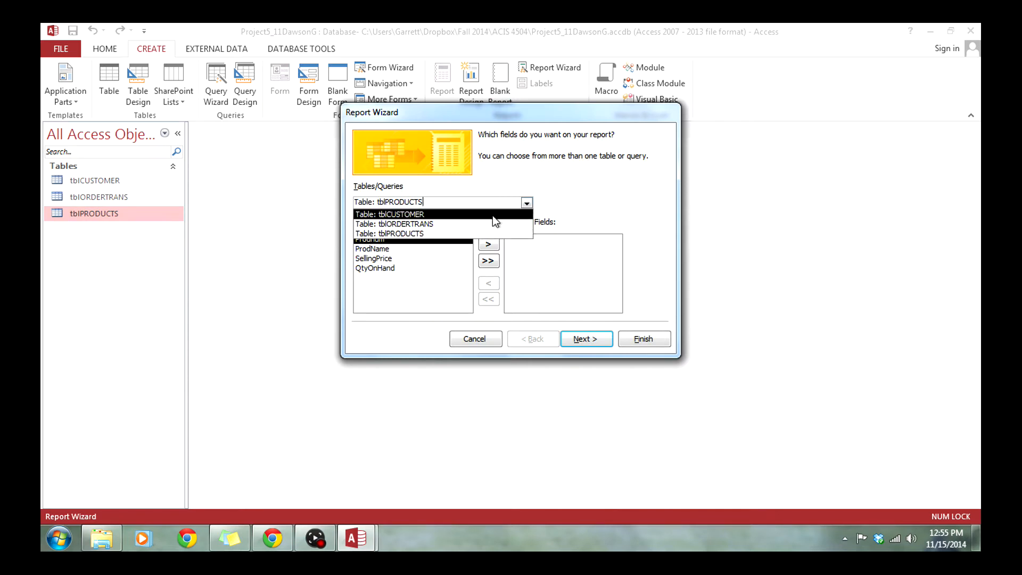
click(445, 214)
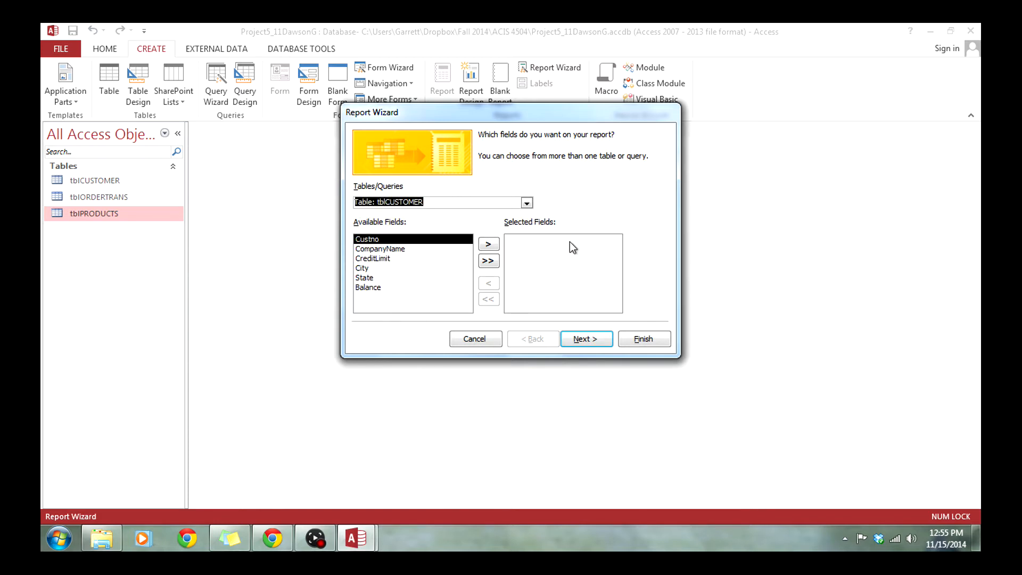
click(489, 245)
click(489, 245)
click(489, 245)
click(489, 245)
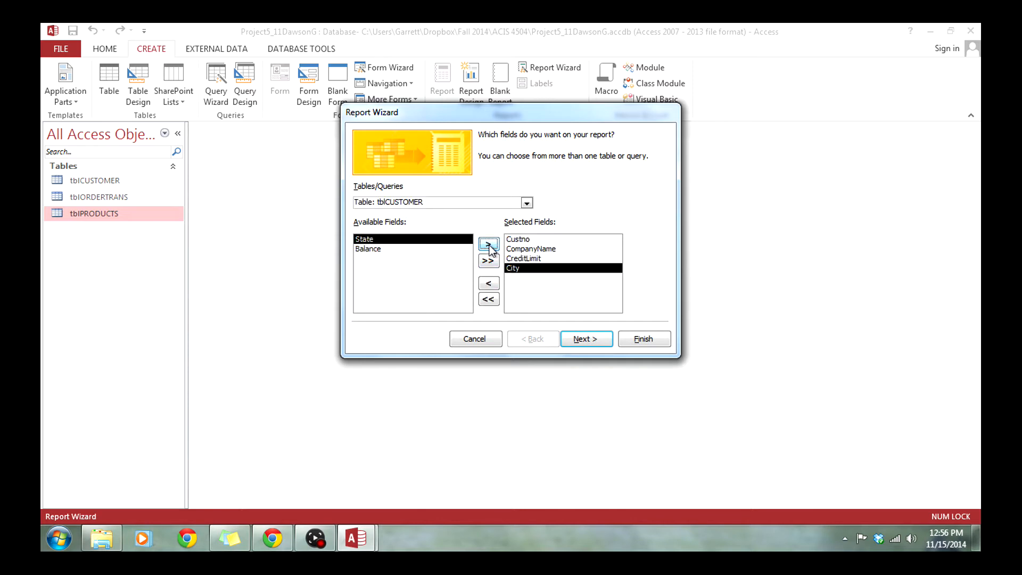
click(489, 246)
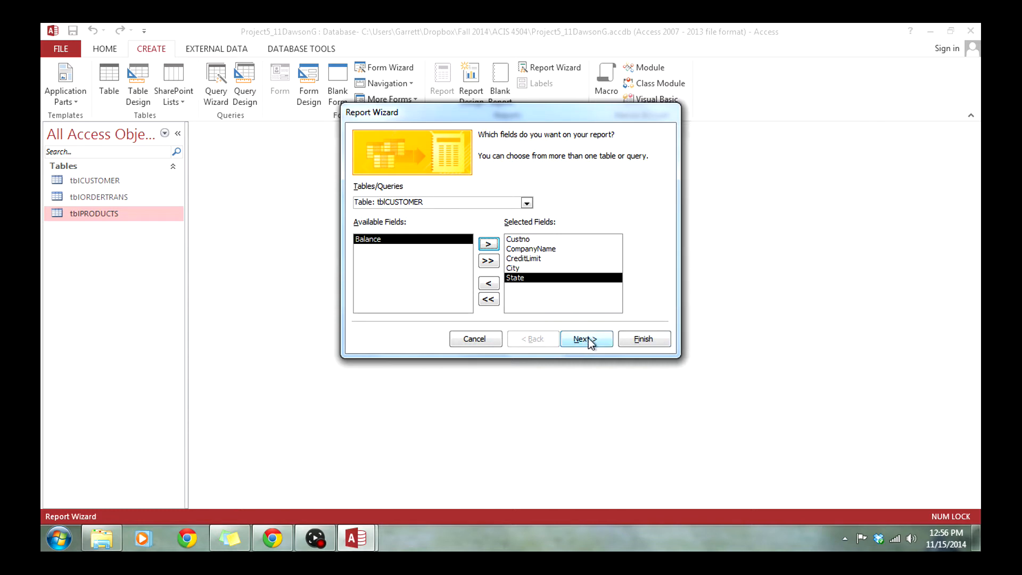
Add the Transdate, Prodnum, Quantity, Charge and Payment fields from tblORDERTRANS to the report
click(527, 203)
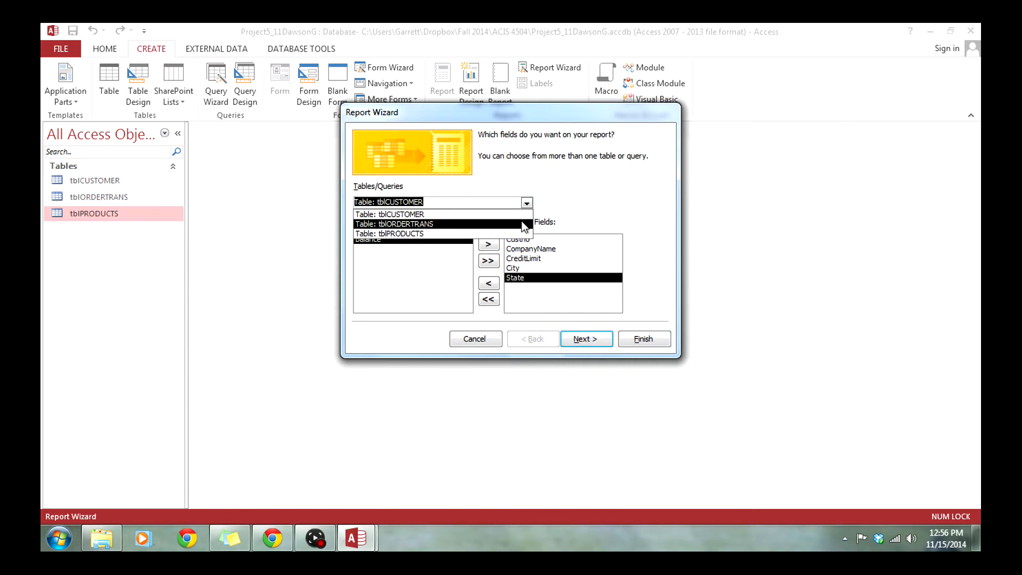
click(521, 223)
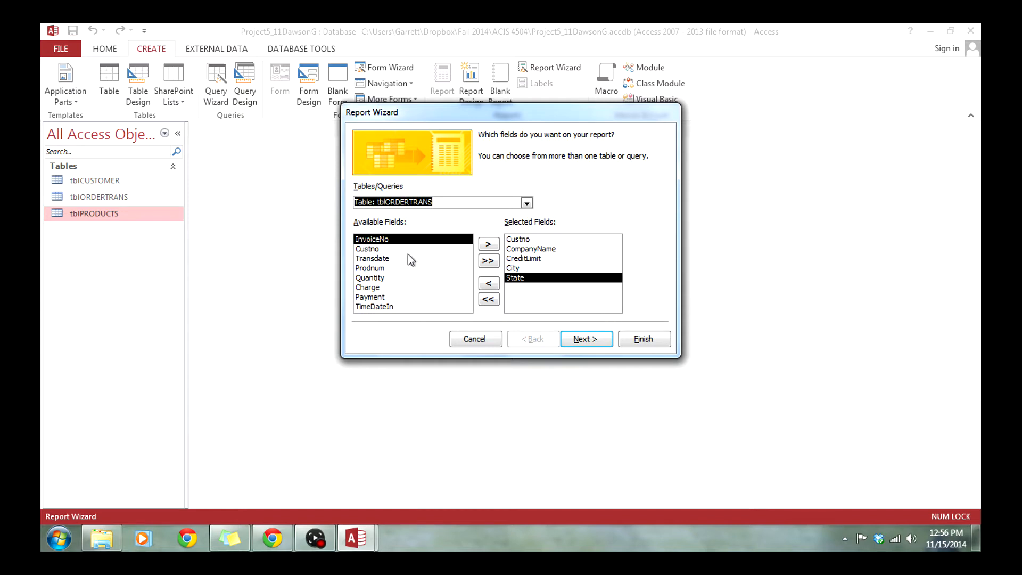
click(394, 249)
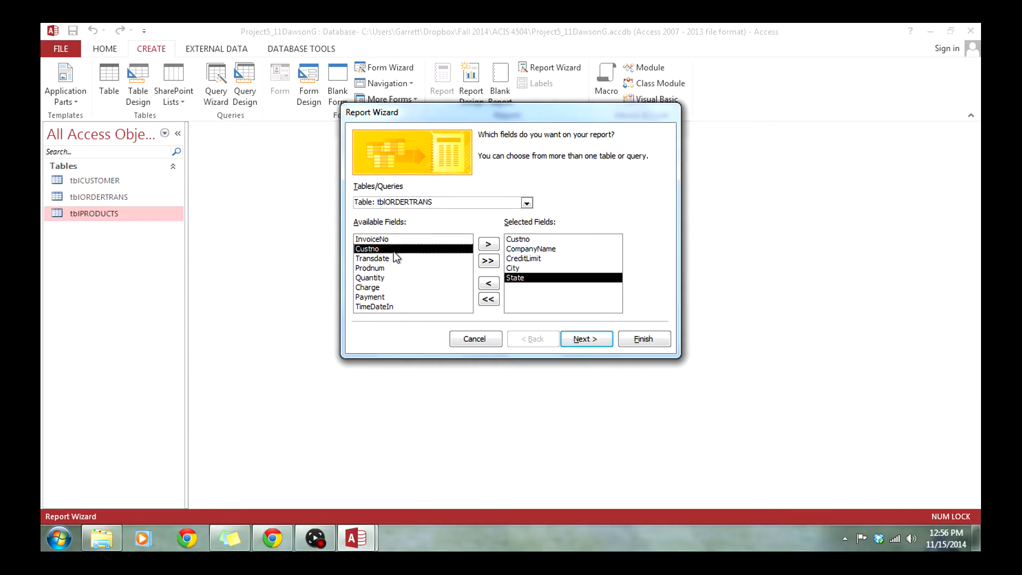
click(395, 259)
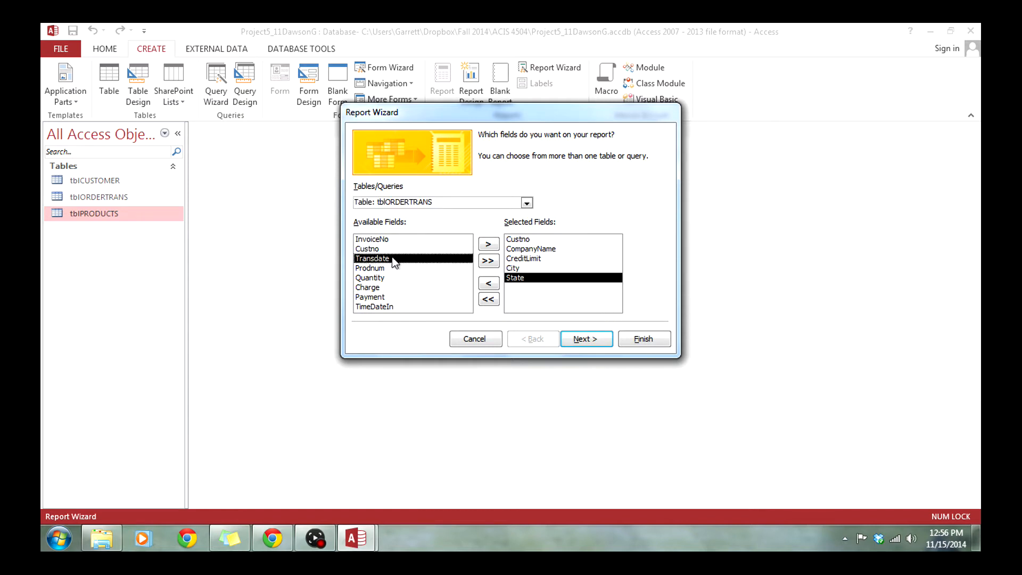
click(493, 247)
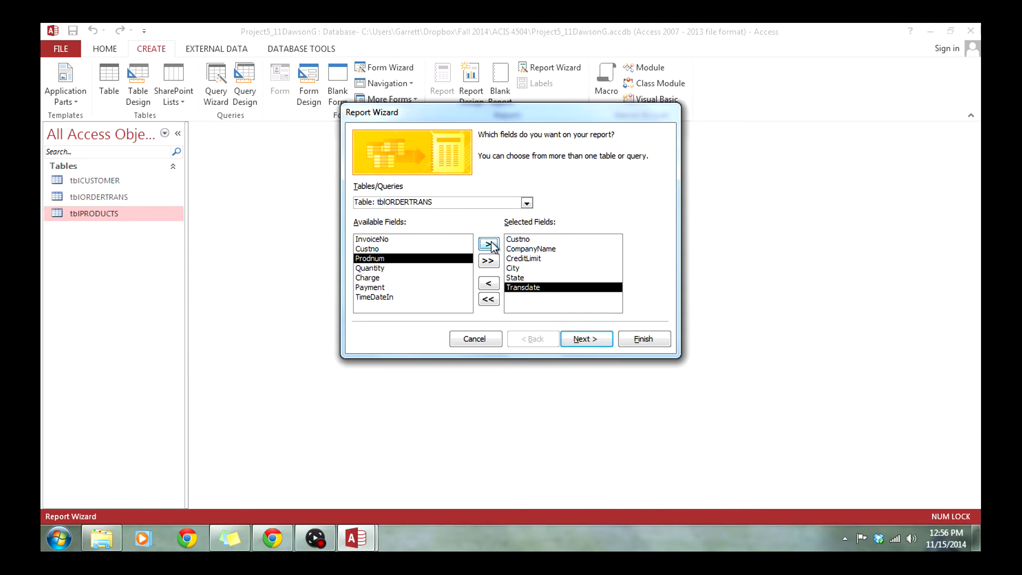
click(489, 244)
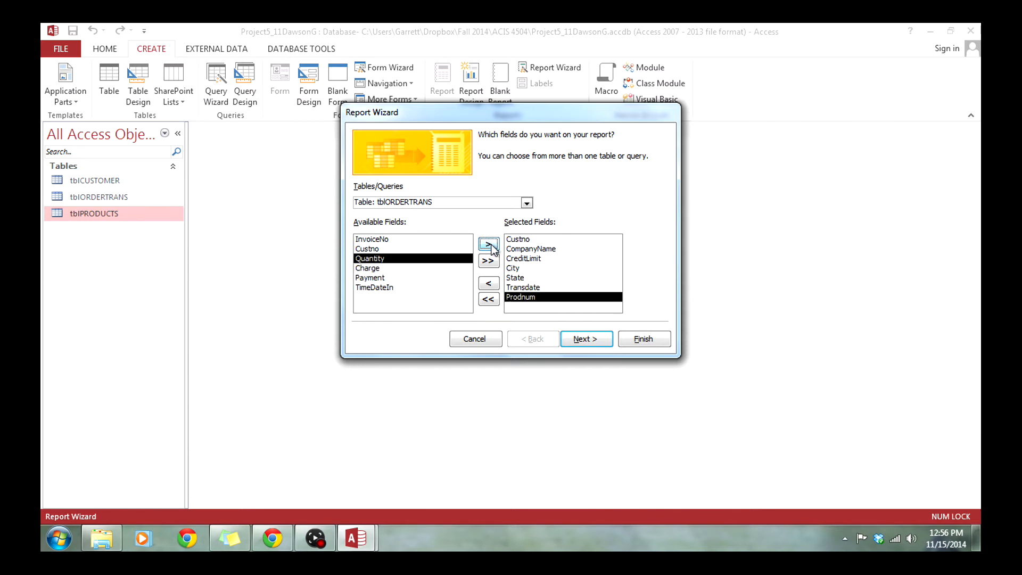
click(493, 247)
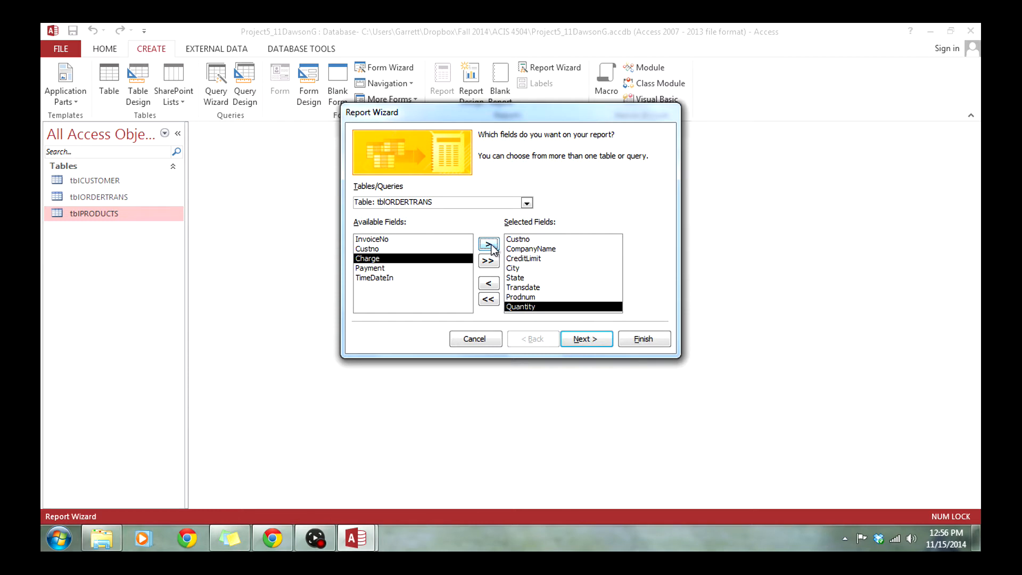
click(493, 246)
click(493, 246)
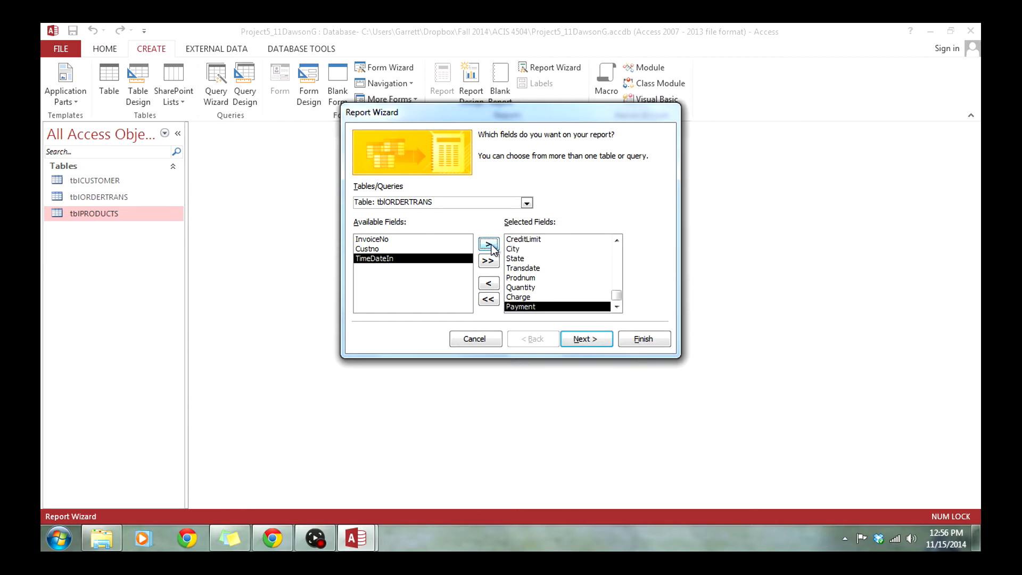
Accept the field selection and view the report data by tblCUSTOMER, without adding any grouping levels
click(593, 340)
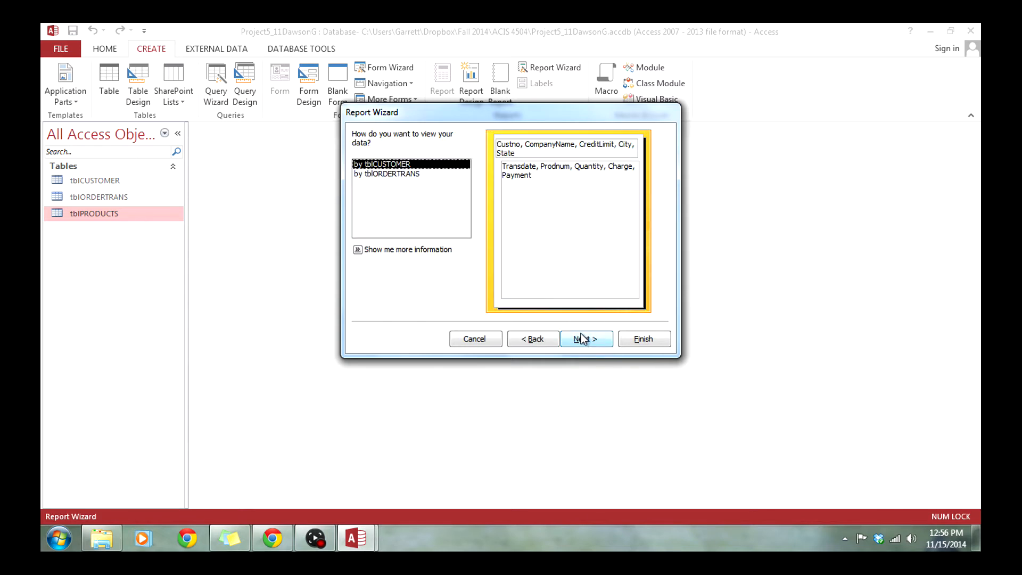
click(597, 341)
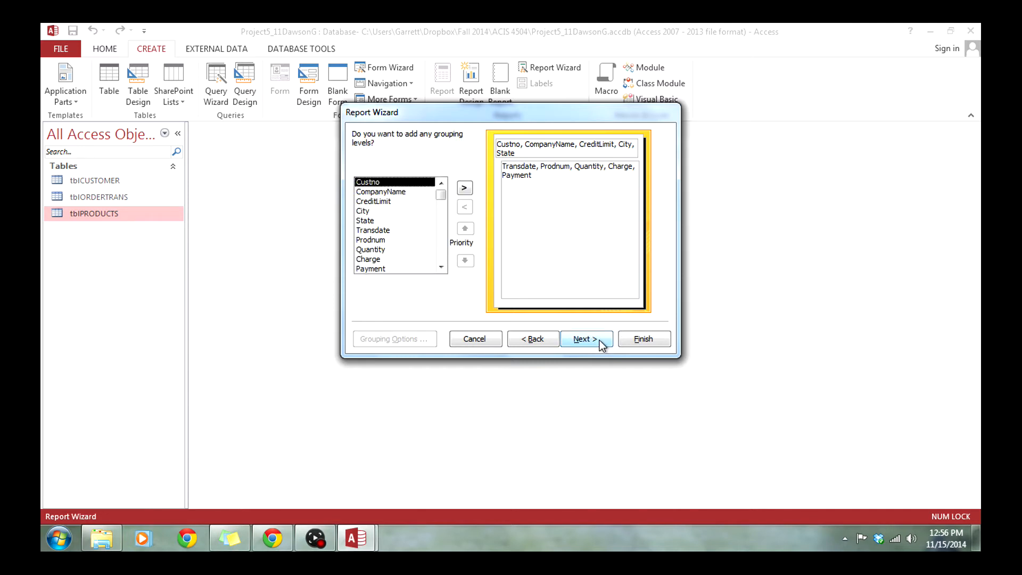
click(600, 340)
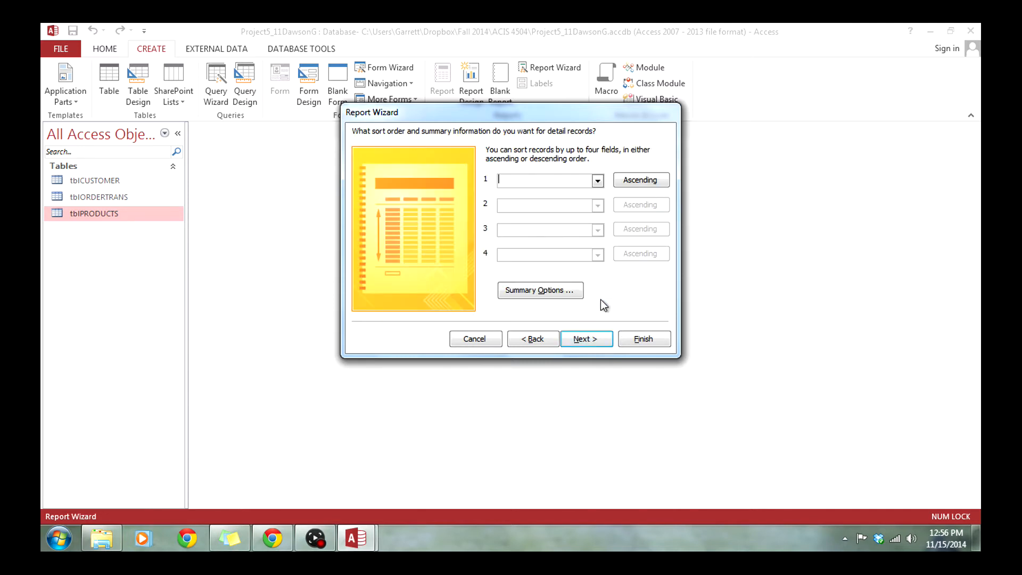
Sort the detail records by Transdate descending, then by Charge descending
click(597, 181)
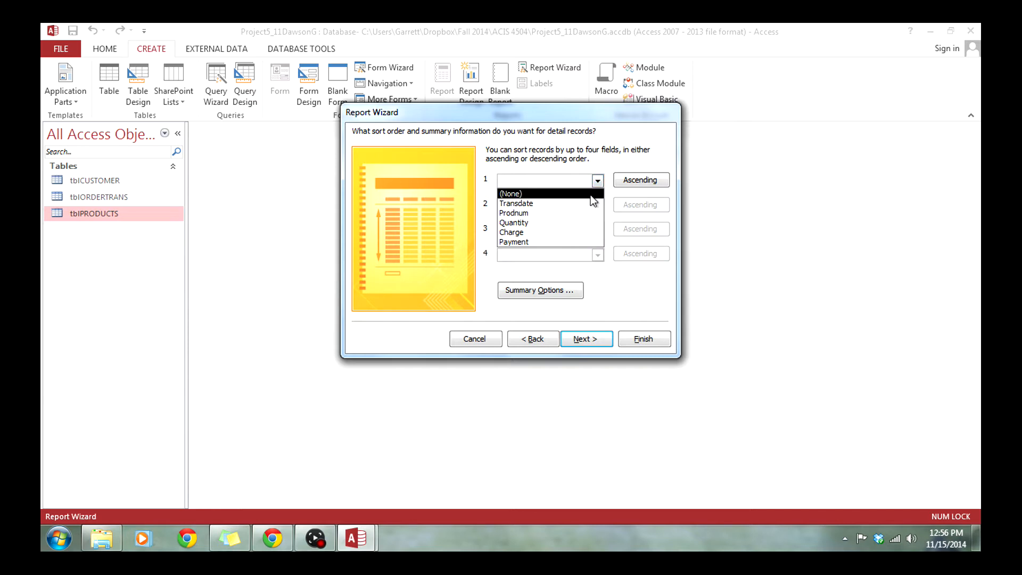
click(576, 205)
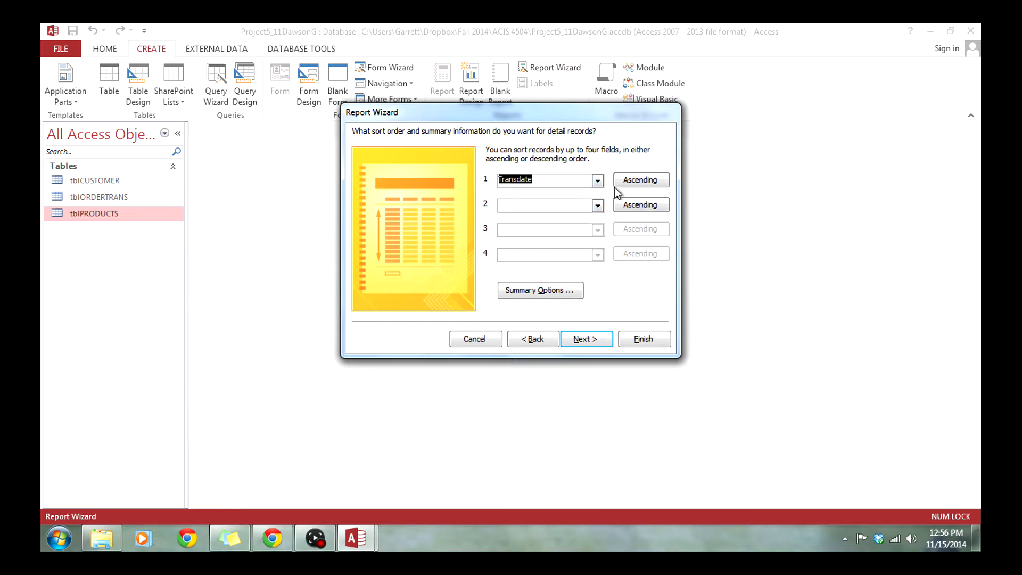
click(628, 181)
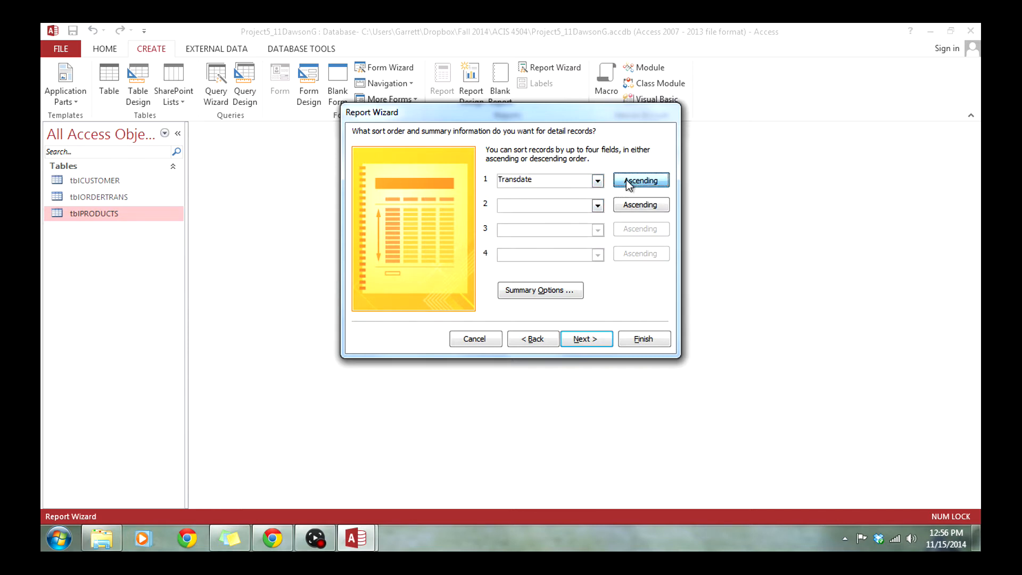
click(598, 206)
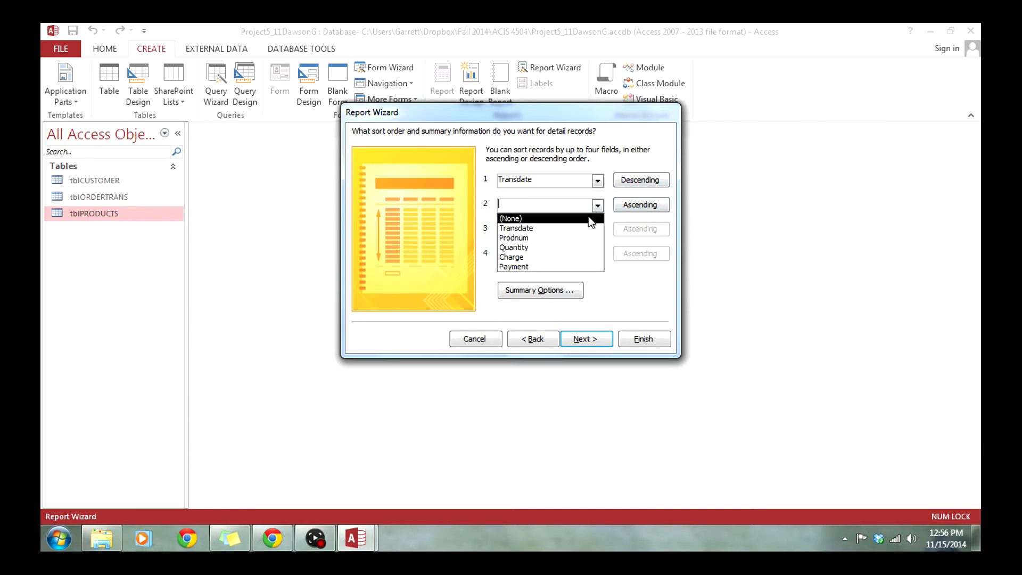
click(560, 257)
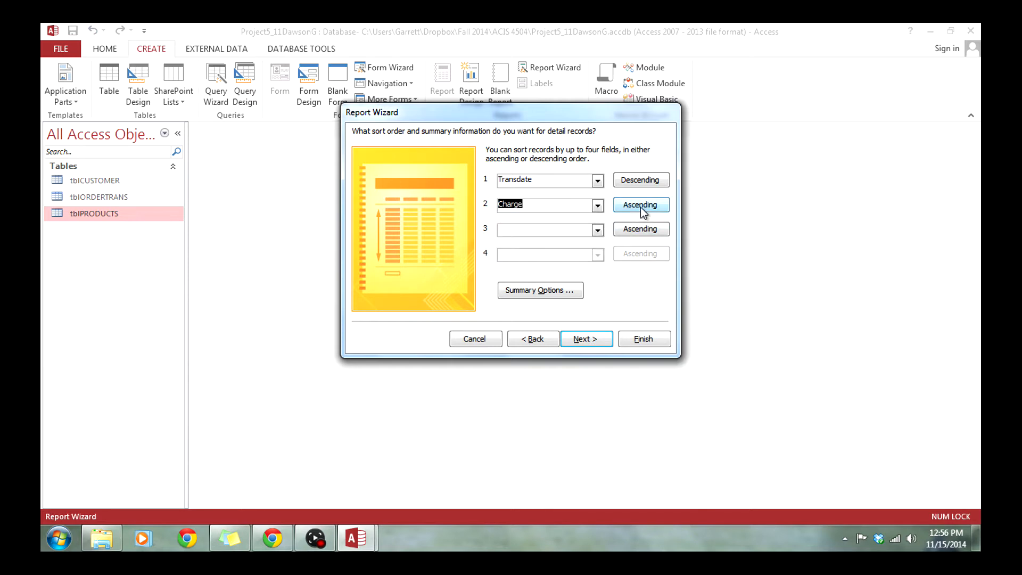
click(641, 206)
Set the summary options to calculate Sum and Max for Charge, with the percent of total for sums
click(544, 293)
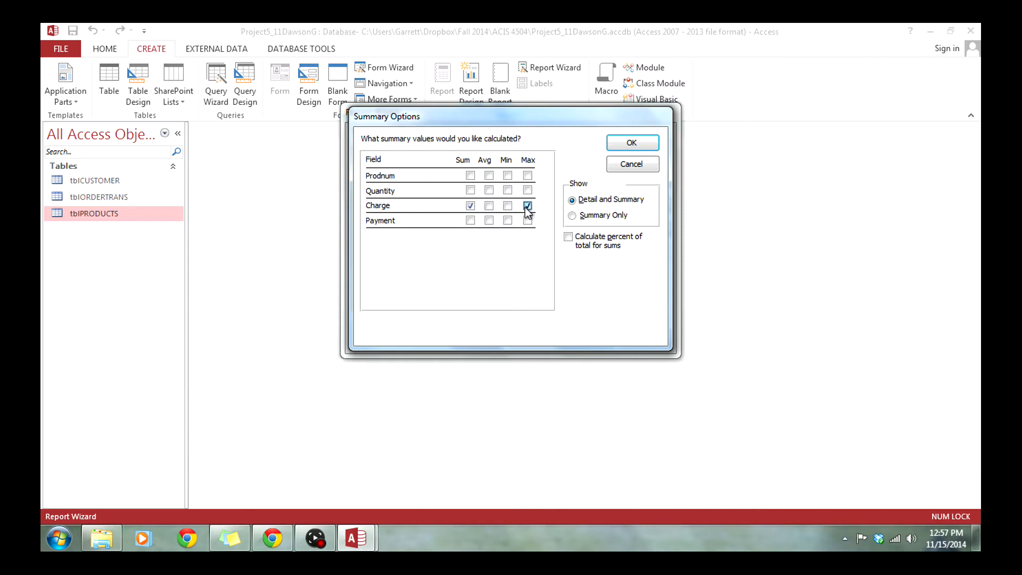
click(568, 240)
click(645, 145)
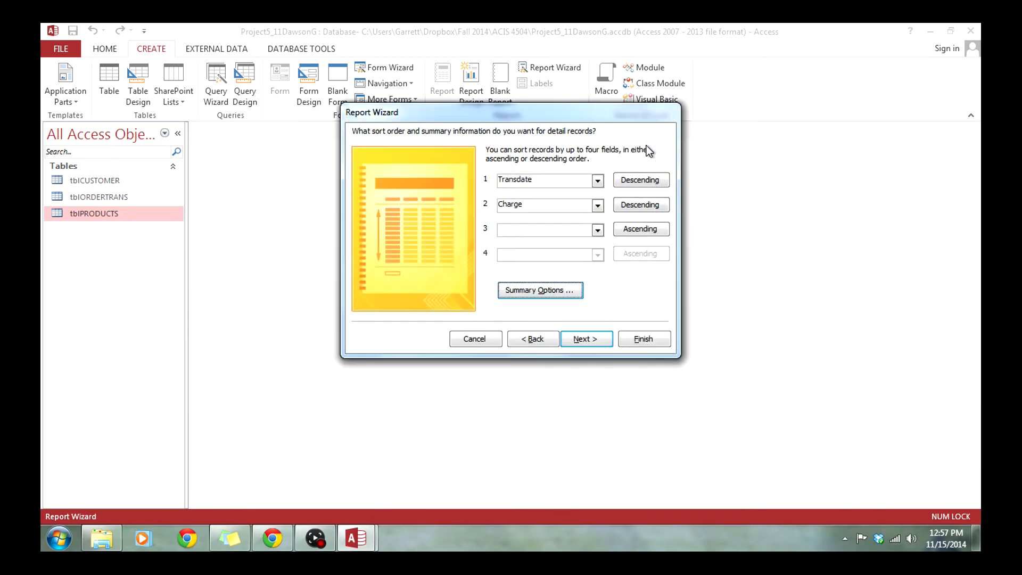
Keep the Stepped layout in Portrait, title the report rptCustomerInvoiceDetails, and finish the wizard with a preview
click(594, 342)
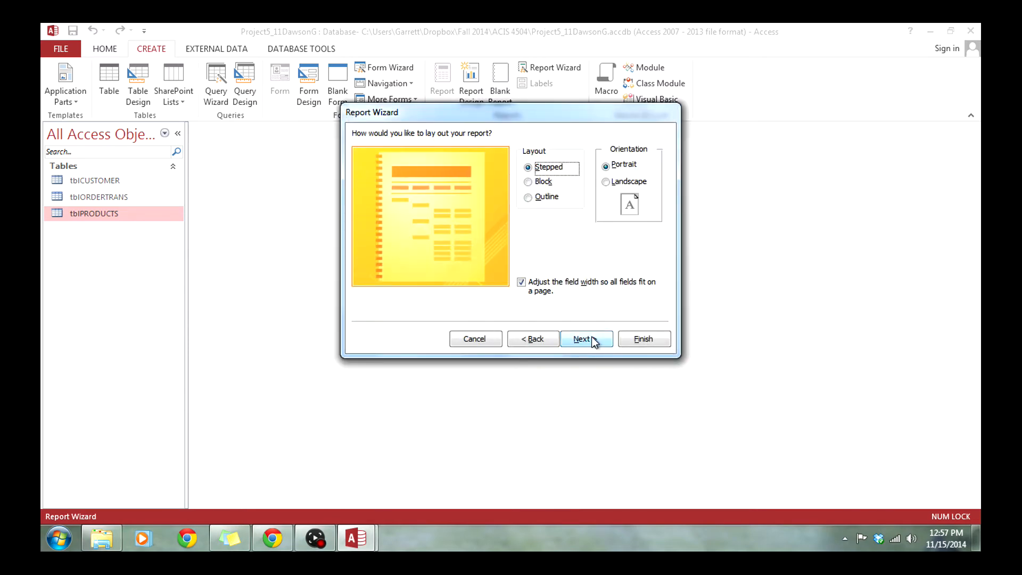
click(594, 341)
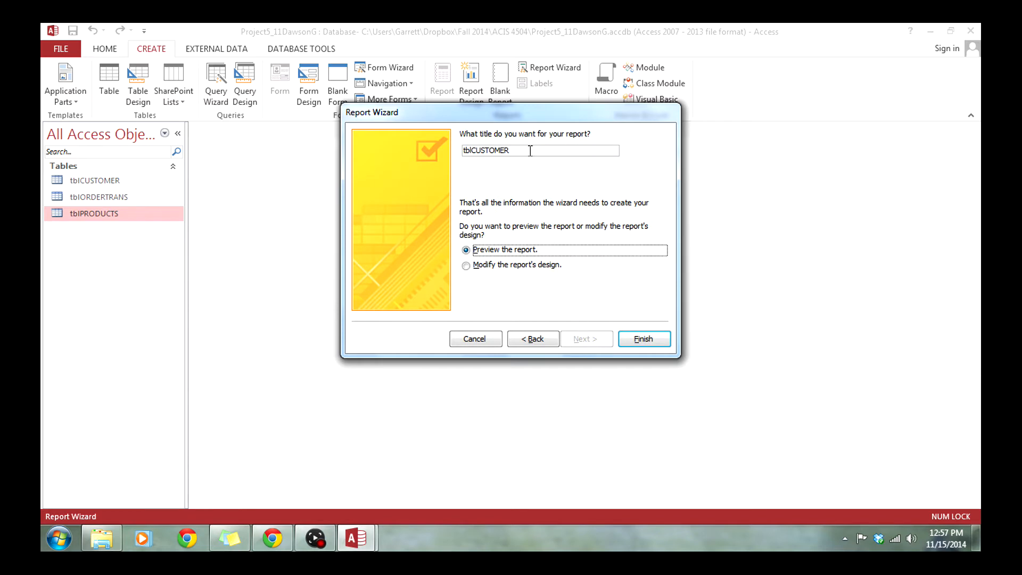
double_click(506, 151)
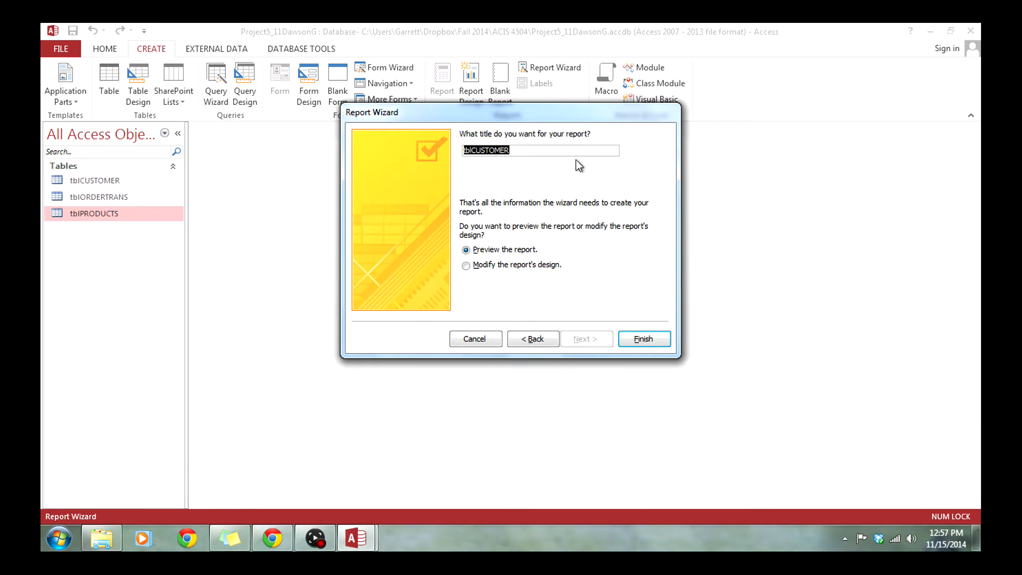
text(rptCustomerInvoiceDetails)
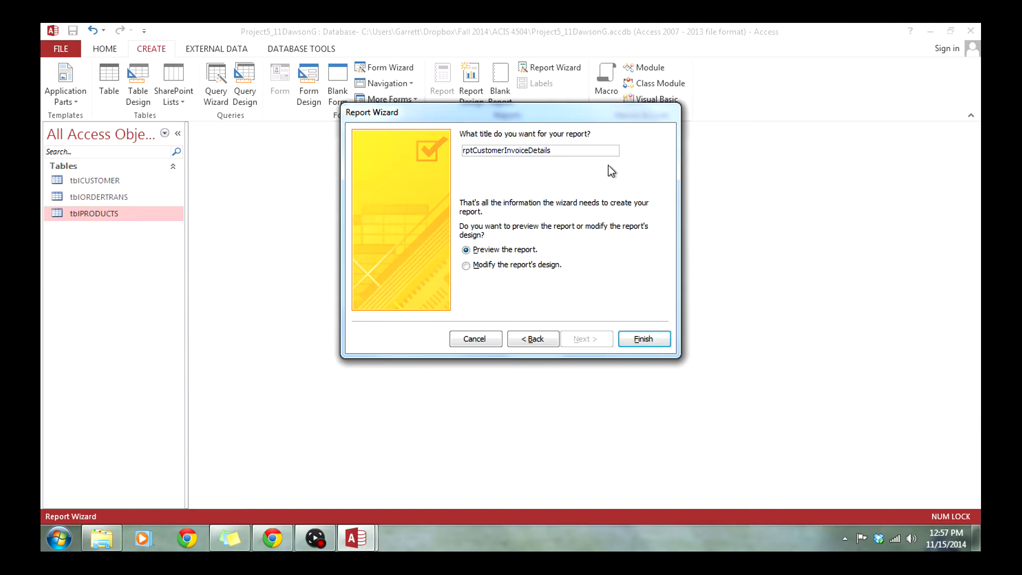
click(640, 337)
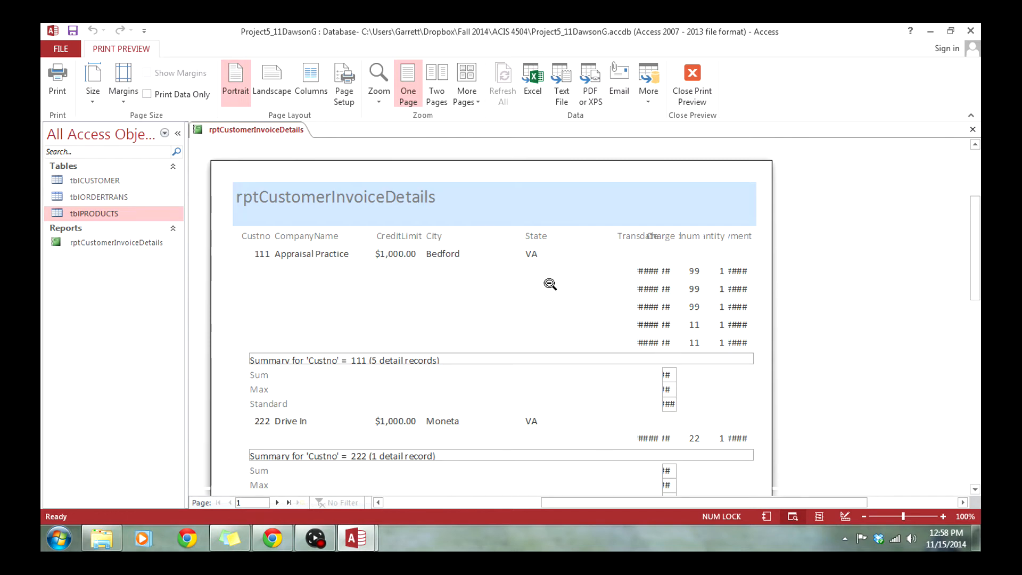
Check the report preview close up and as a full page, and switch the report to Design View
click(420, 237)
click(510, 247)
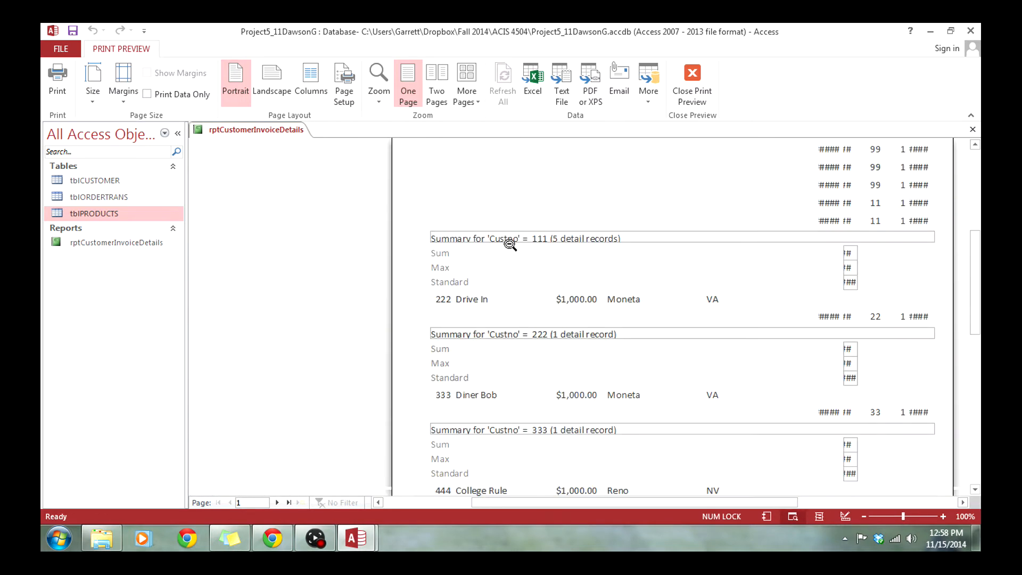
click(537, 243)
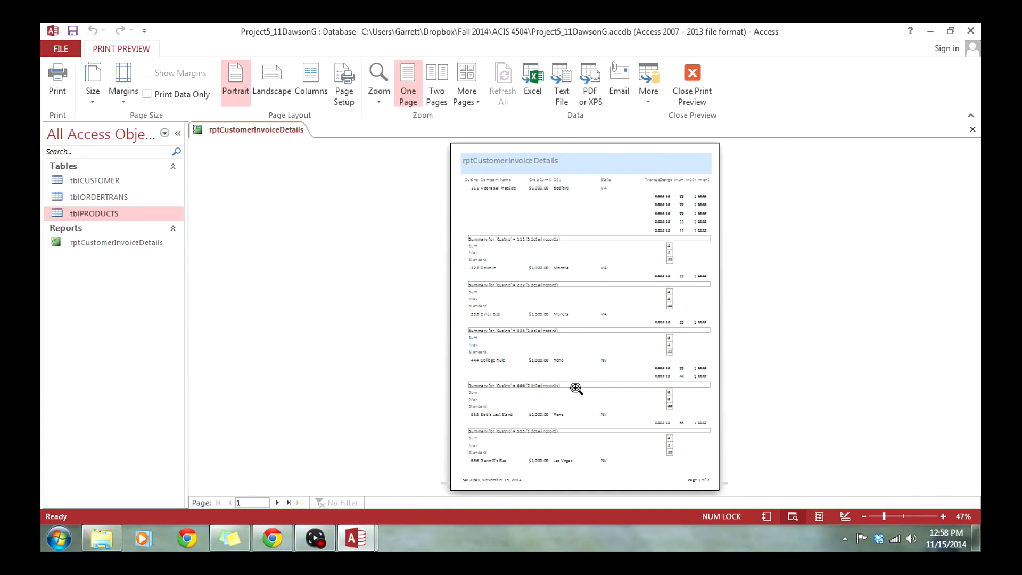
click(849, 518)
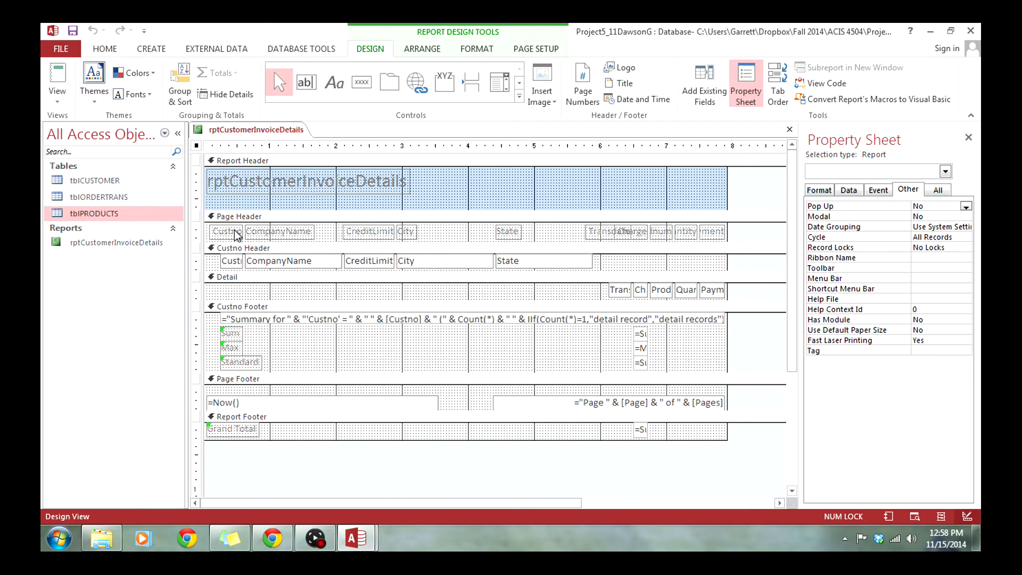
click(235, 234)
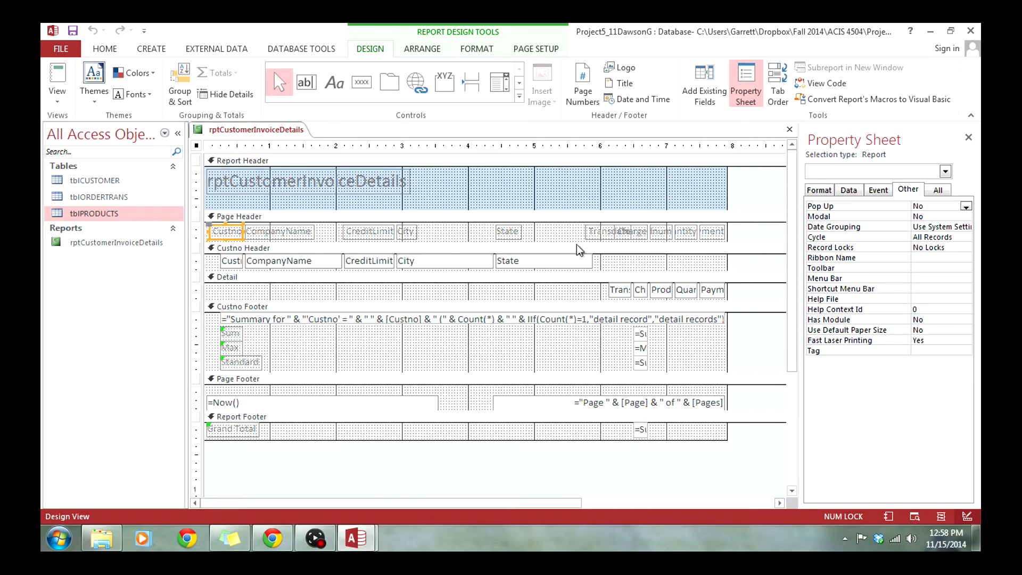
click(373, 267)
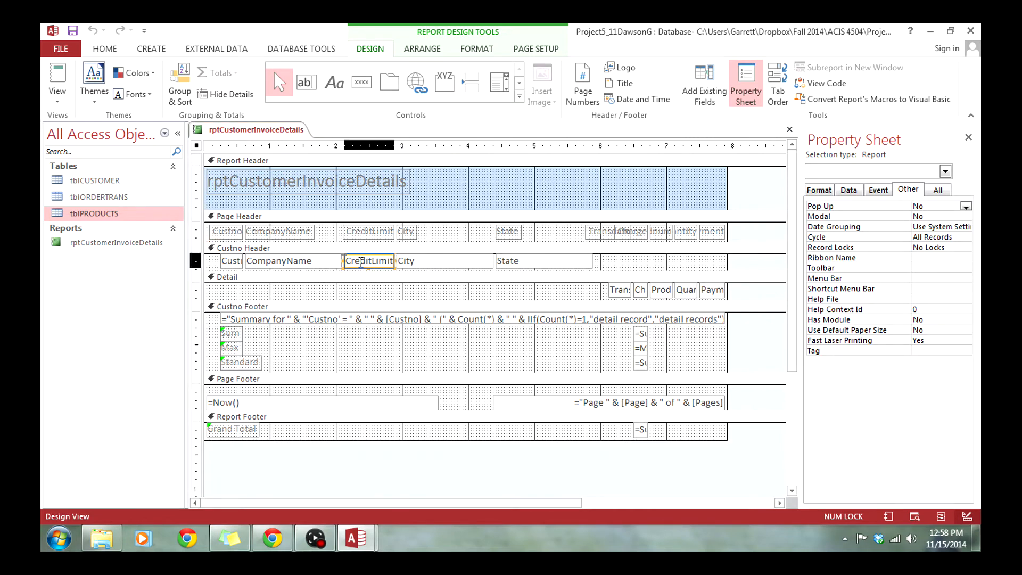
click(617, 293)
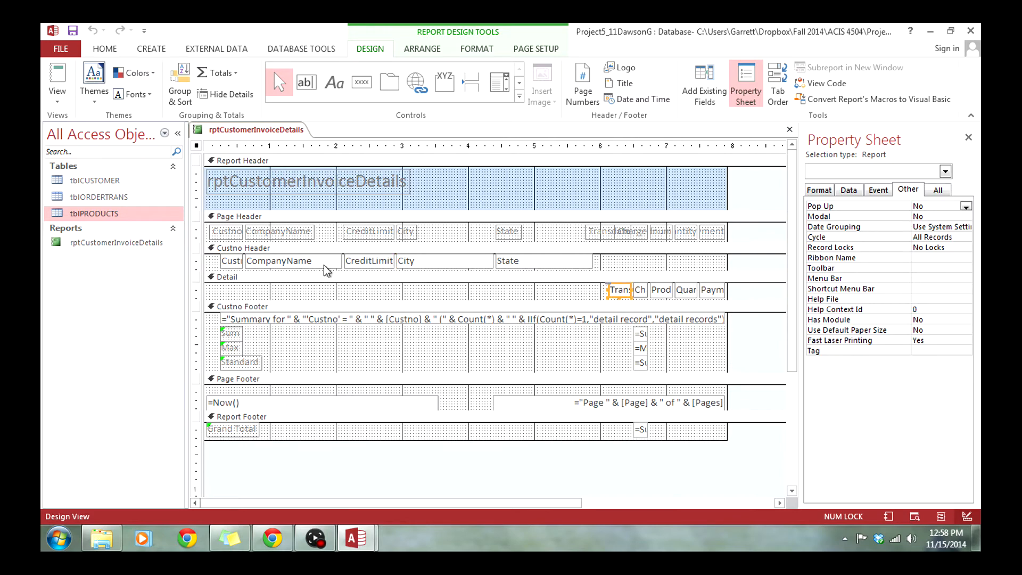
Widen the Custno text box slightly in the Custno Header and left-align it with the Custno label
click(214, 261)
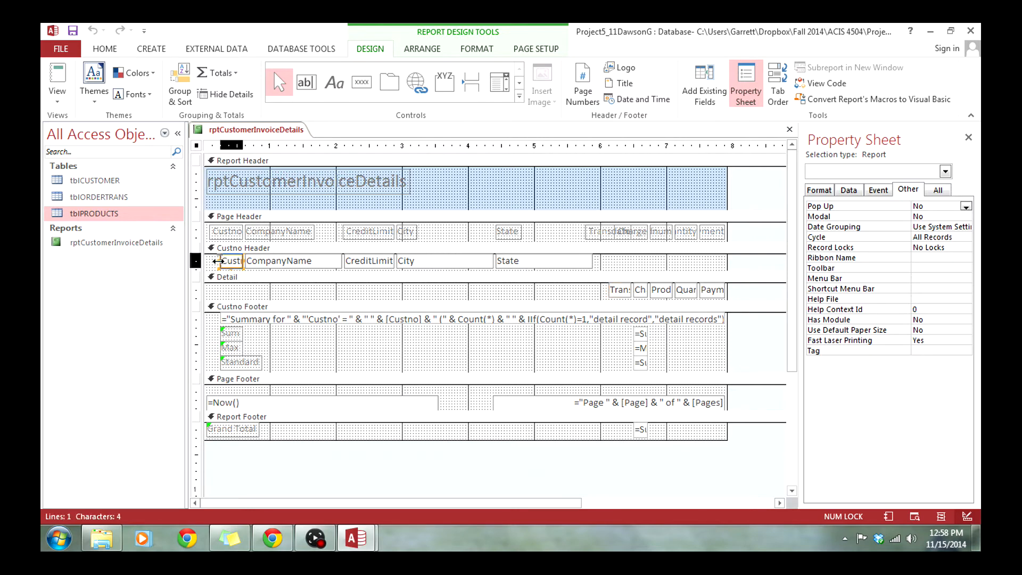
drag(214, 261, 212, 261)
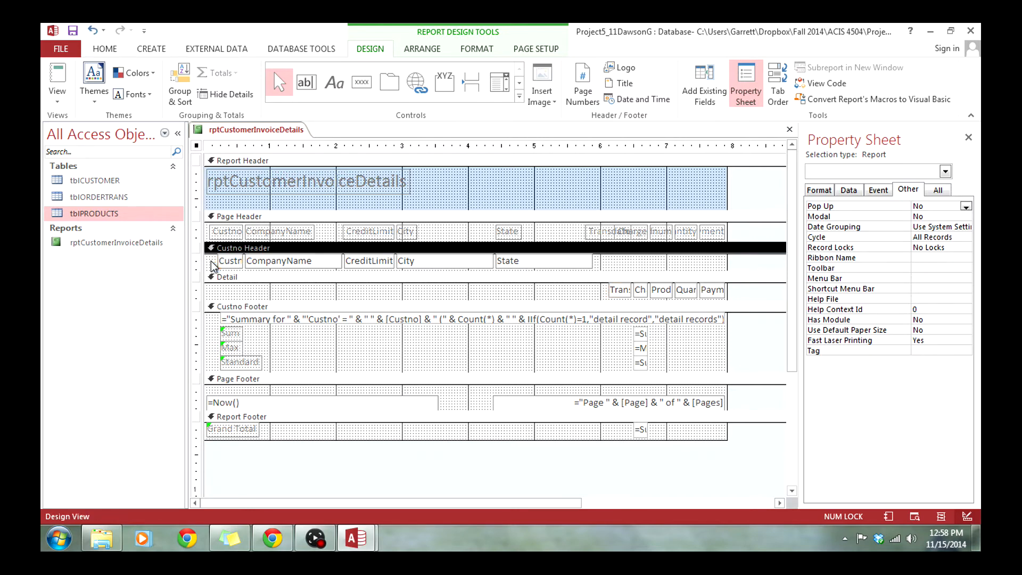
shift+click(227, 231)
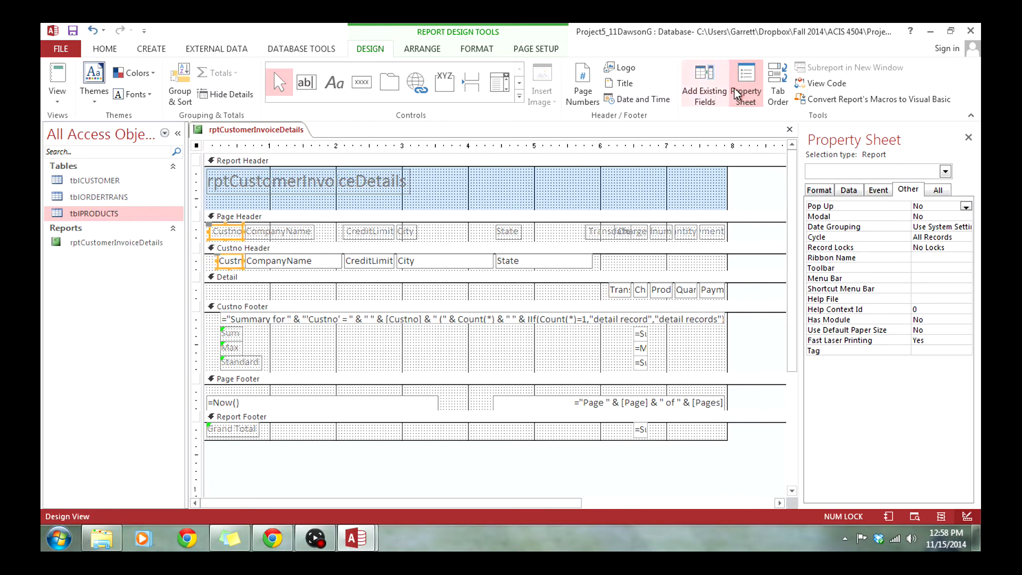
click(432, 50)
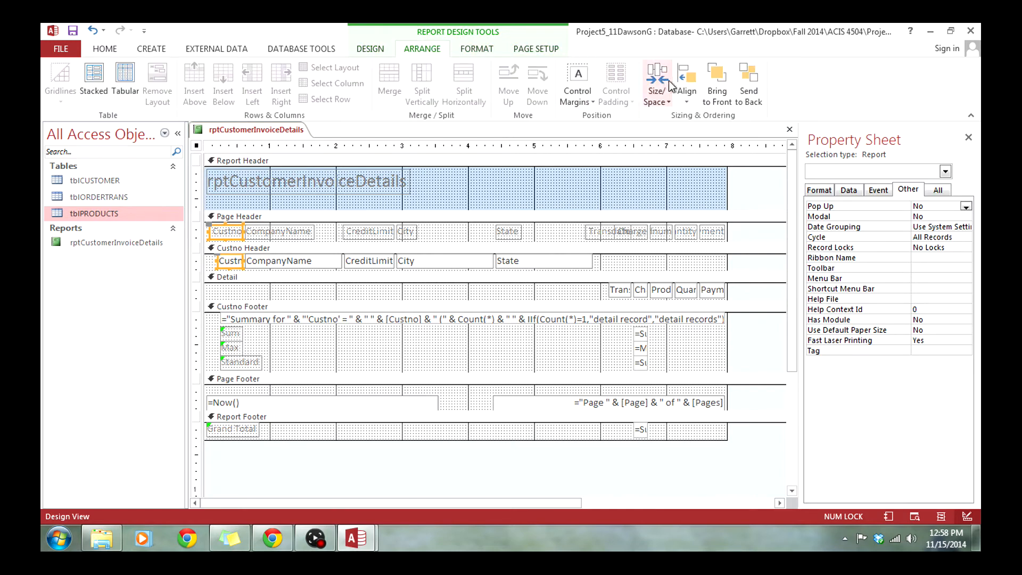
click(686, 87)
click(702, 132)
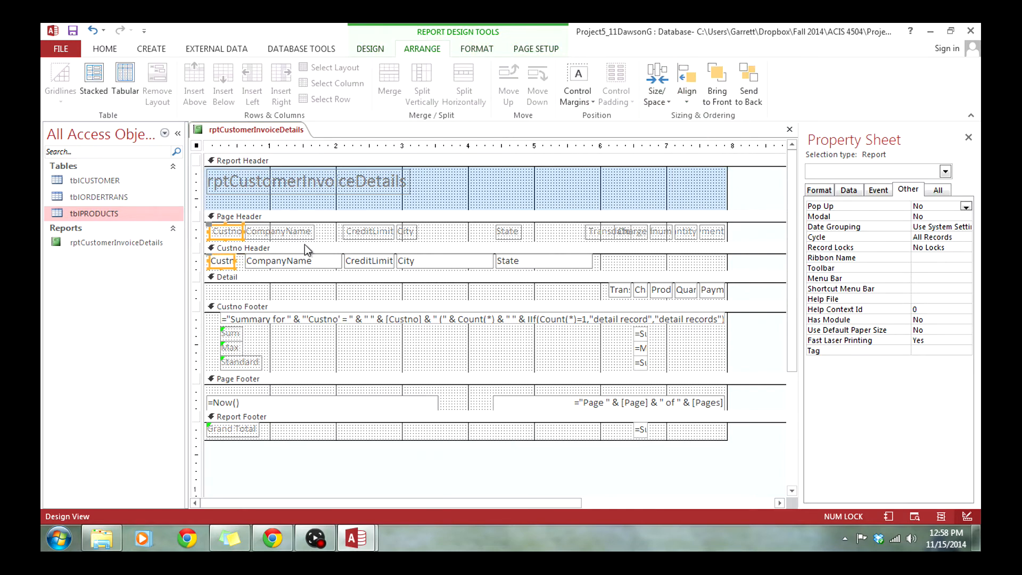
Narrow the CompanyName text box, and move the CreditLimit label and text box closer to it, left-aligned with each other
click(273, 262)
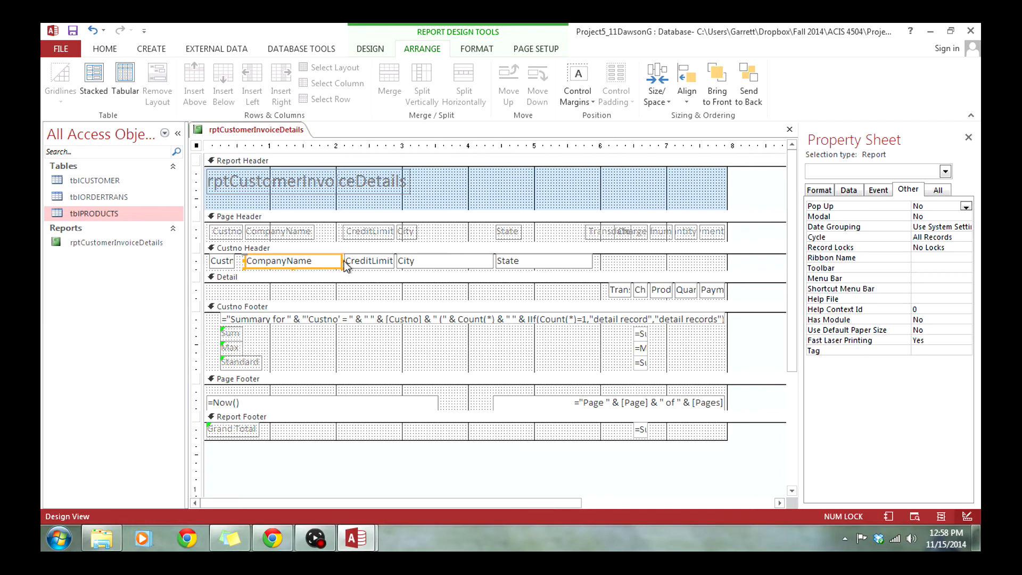
drag(342, 261, 314, 261)
mouse_move(337, 232)
mouse_down()
mouse_move(346, 257)
mouse_move(374, 242)
mouse_move(341, 230)
mouse_up()
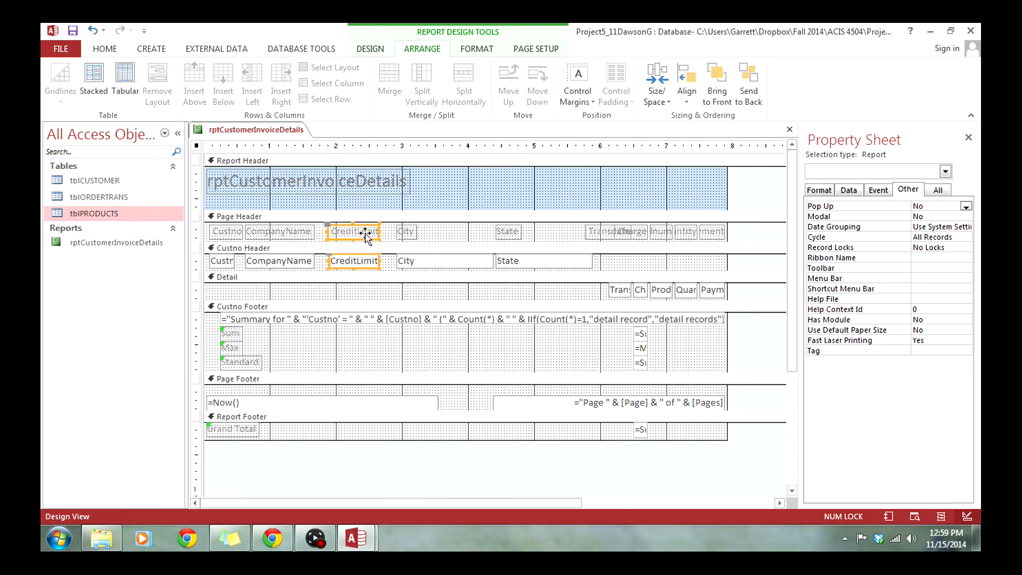
click(687, 97)
click(703, 137)
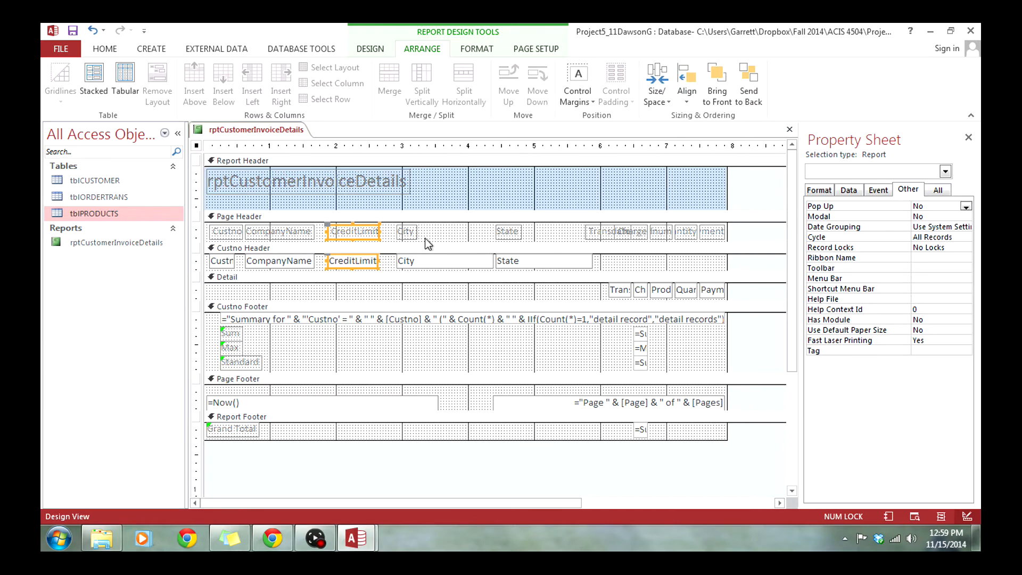
Narrow the City text box and move it with its label closer to CreditLimit
click(443, 262)
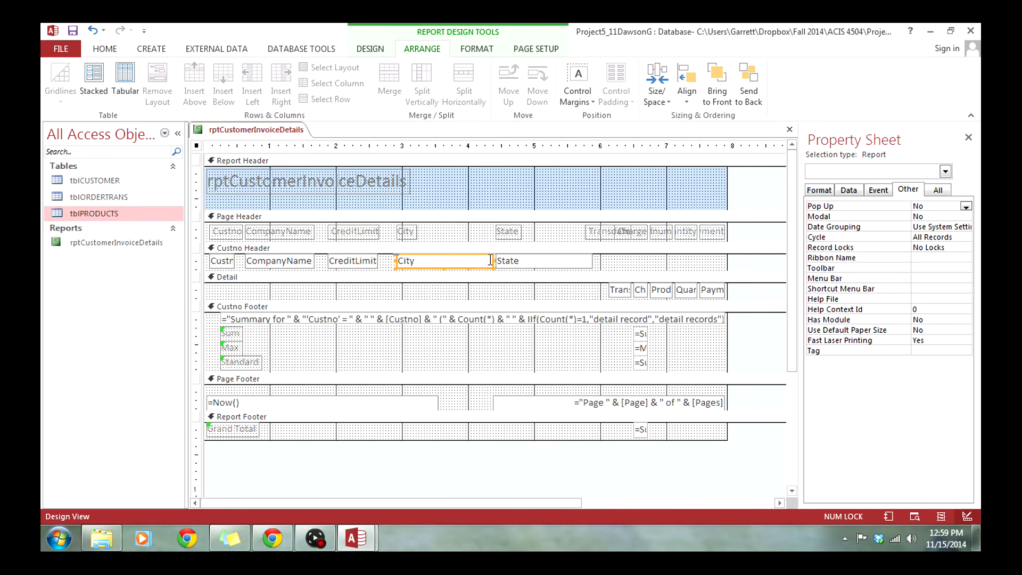
drag(494, 260, 452, 260)
mouse_move(392, 234)
mouse_down()
mouse_move(418, 260)
mouse_move(396, 229)
mouse_up()
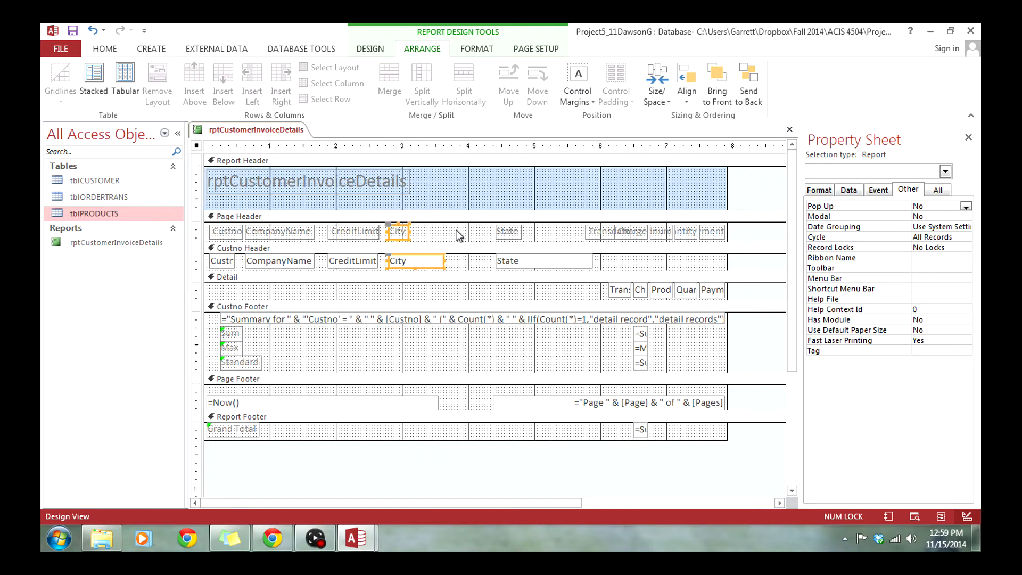
Narrow the State text box to about its label's width and move both next to City
click(530, 265)
drag(592, 262, 519, 261)
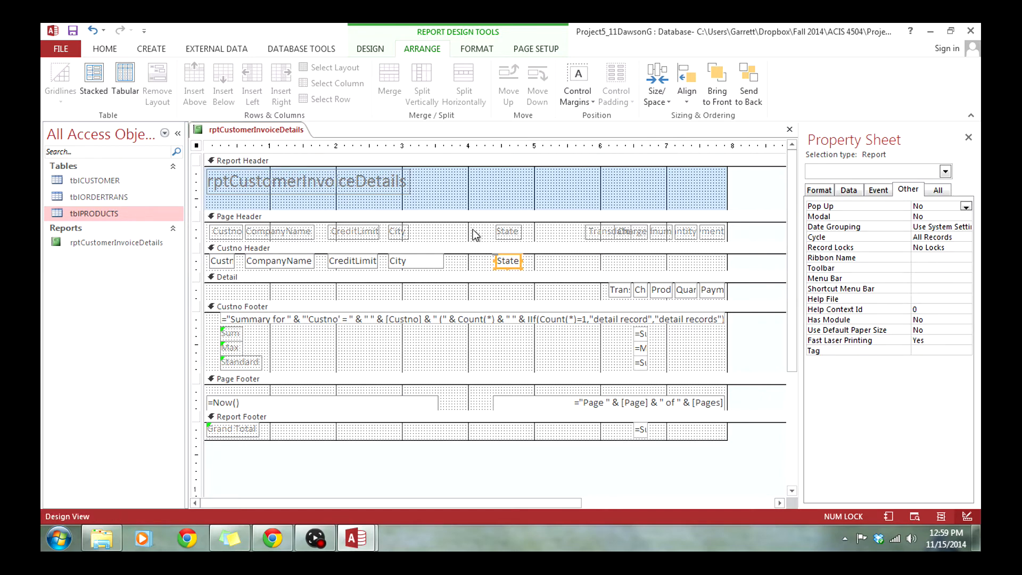
click(489, 237)
click(506, 233)
shift+click(512, 260)
drag(499, 235, 456, 237)
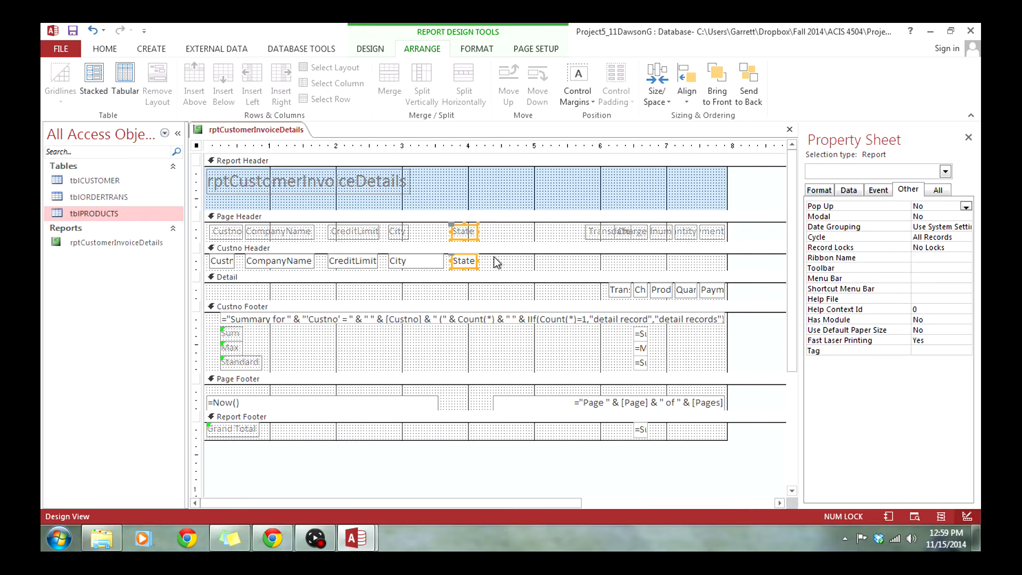
Move the Transdate label in the Page Header next to the State label and widen it slightly
click(590, 237)
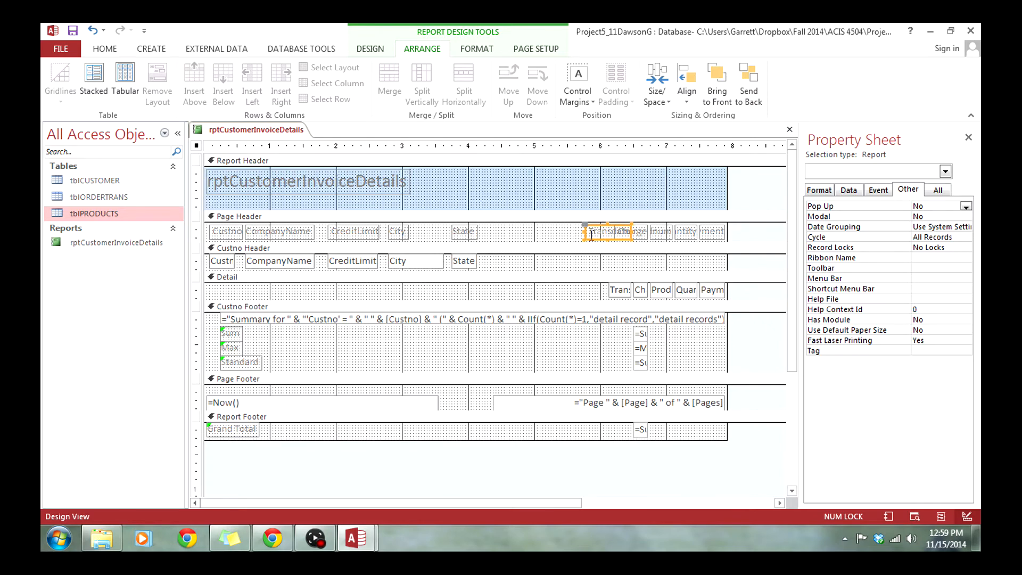
drag(596, 228, 494, 227)
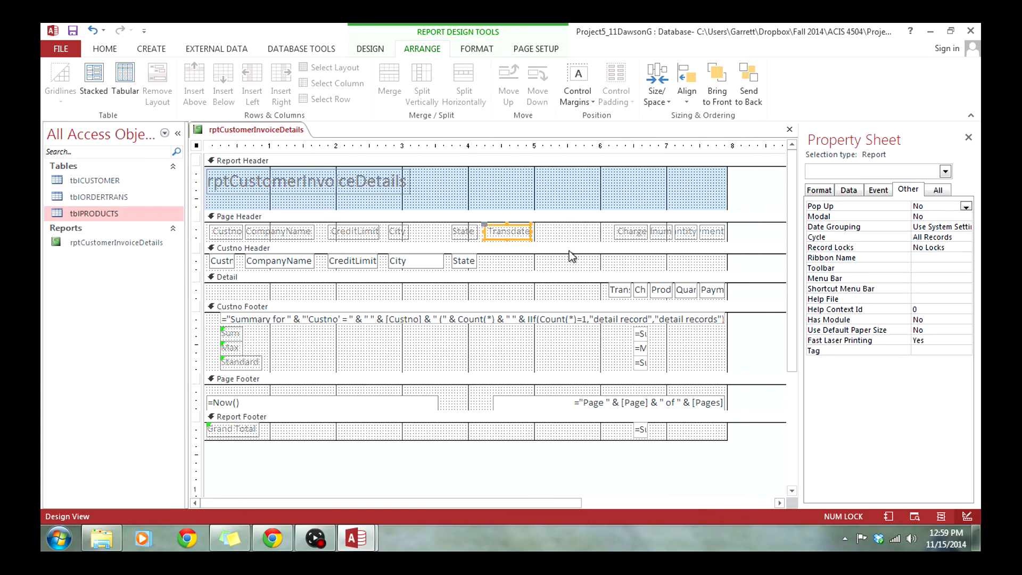
click(530, 232)
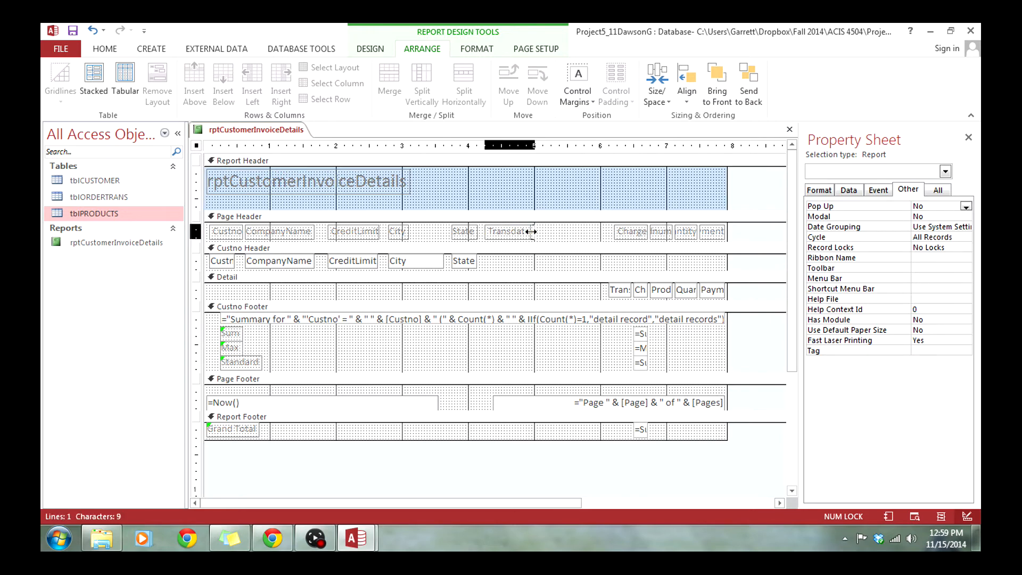
click(531, 232)
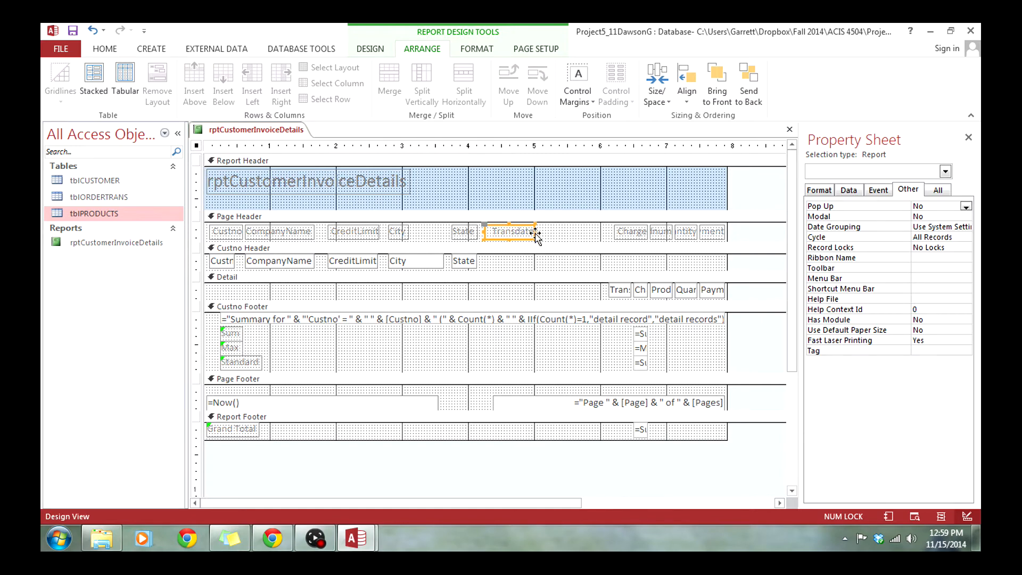
click(535, 232)
Move the Transdate text box in the Detail section under its label, widen it to match, and left-align the two
click(616, 291)
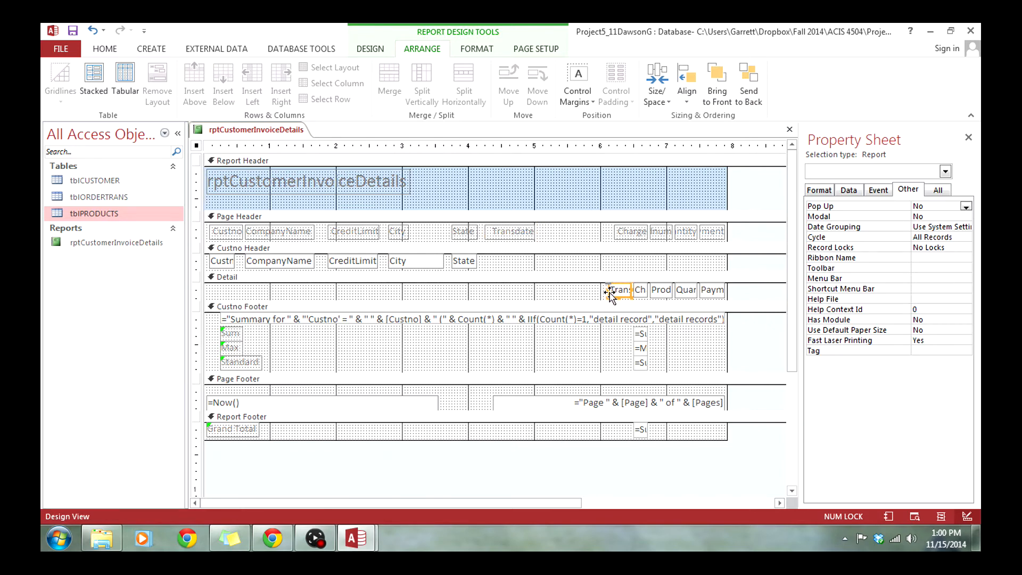
drag(612, 291, 511, 238)
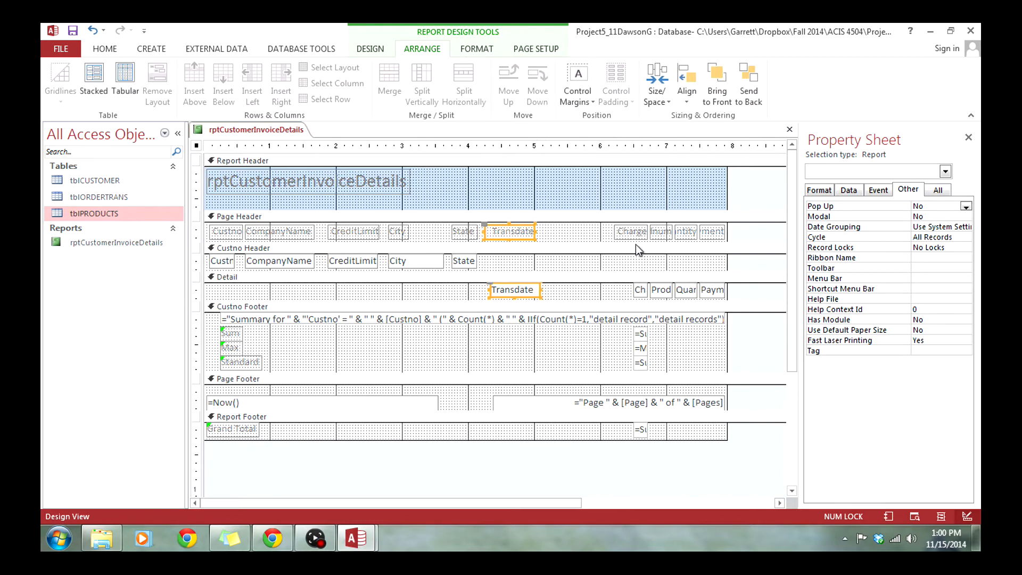
click(687, 91)
click(702, 134)
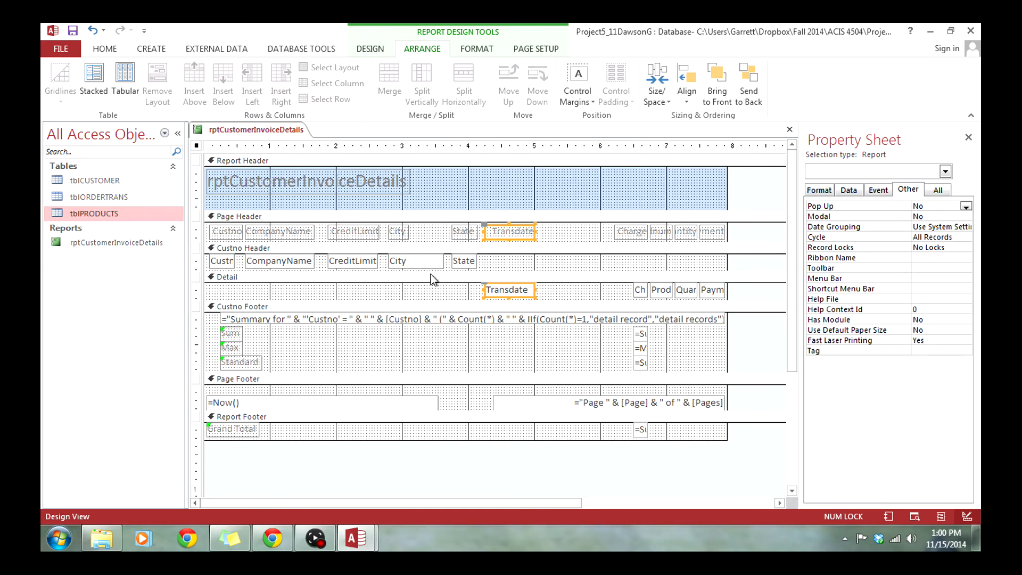
Widen the Charge text box, move it with its label next to Transdate, and widen both slightly
click(643, 290)
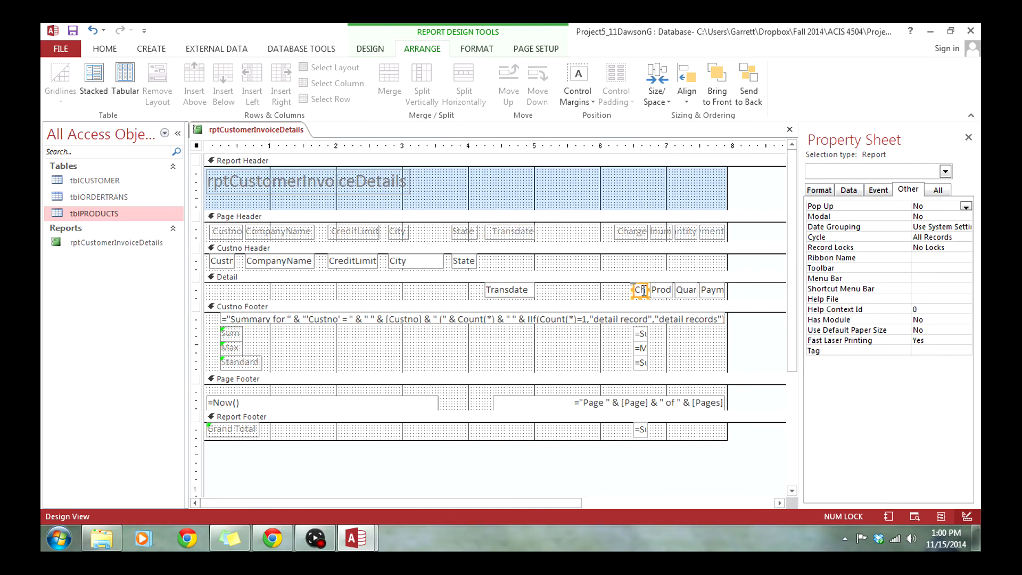
drag(633, 289, 616, 292)
click(619, 232)
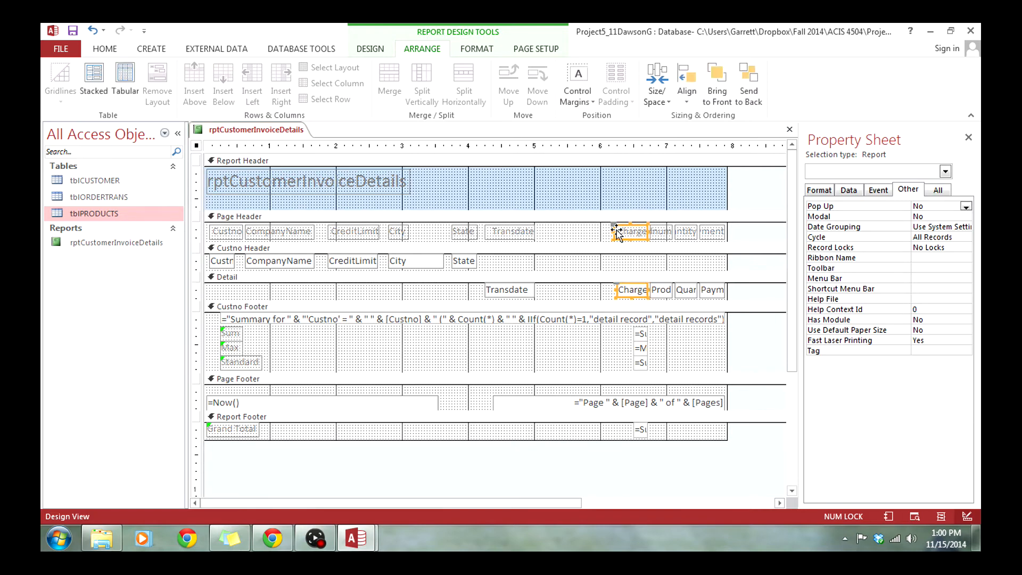
drag(612, 232, 588, 229)
key(ctrl+z)
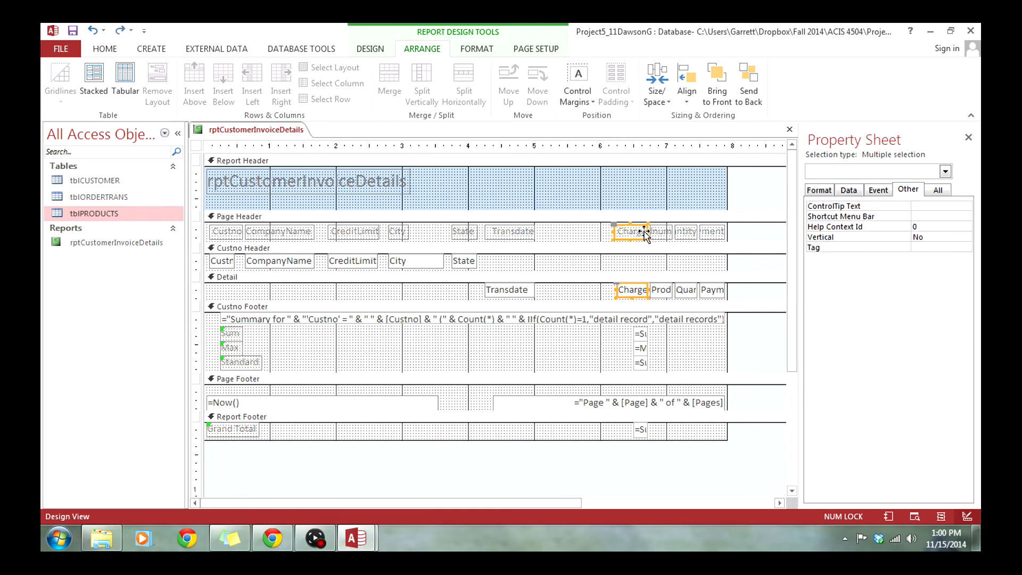
drag(622, 229, 550, 234)
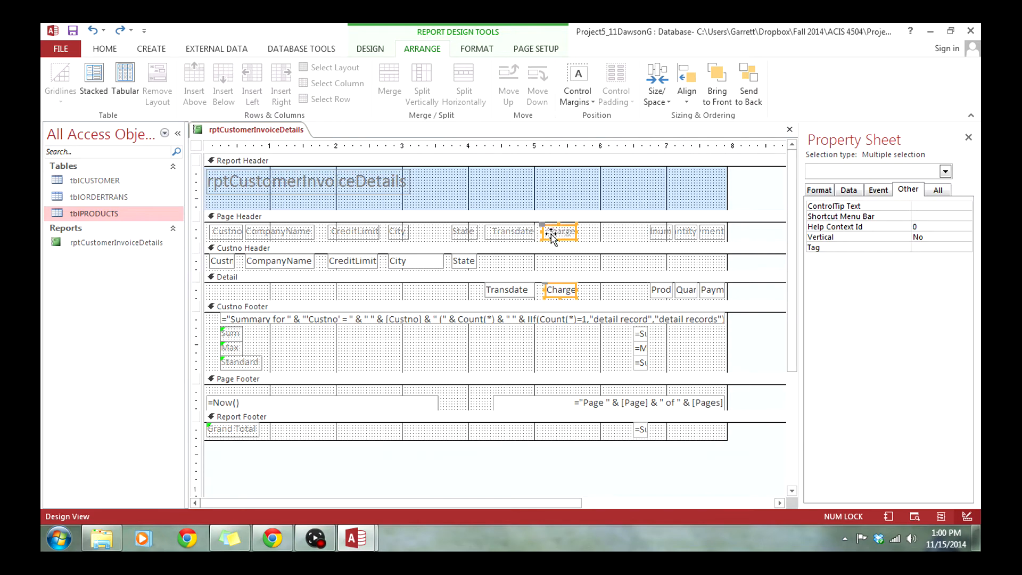
click(572, 289)
drag(581, 289, 585, 290)
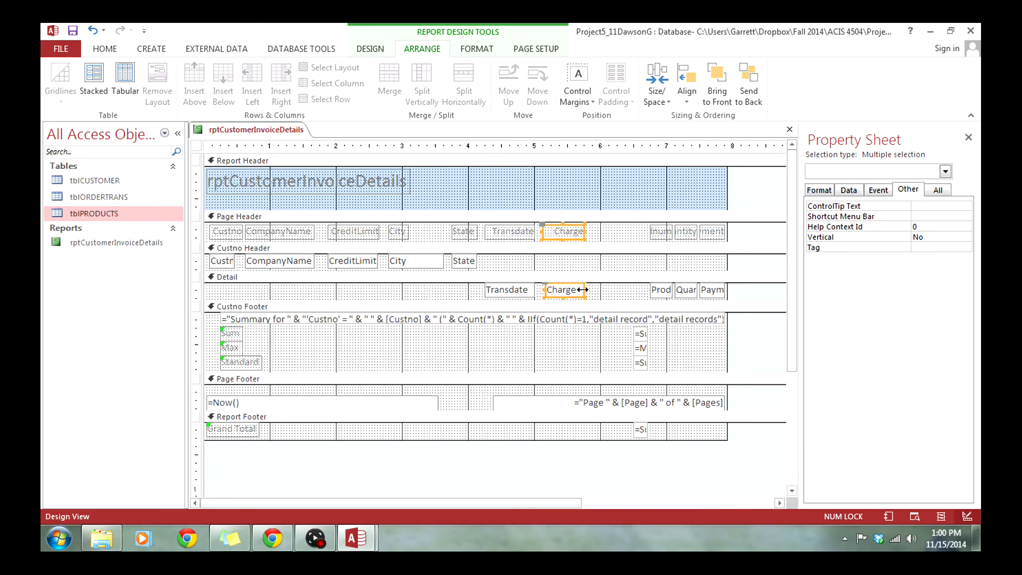
Move the Prodnum label and text box next to Charge and widen both to fit the full name
click(615, 296)
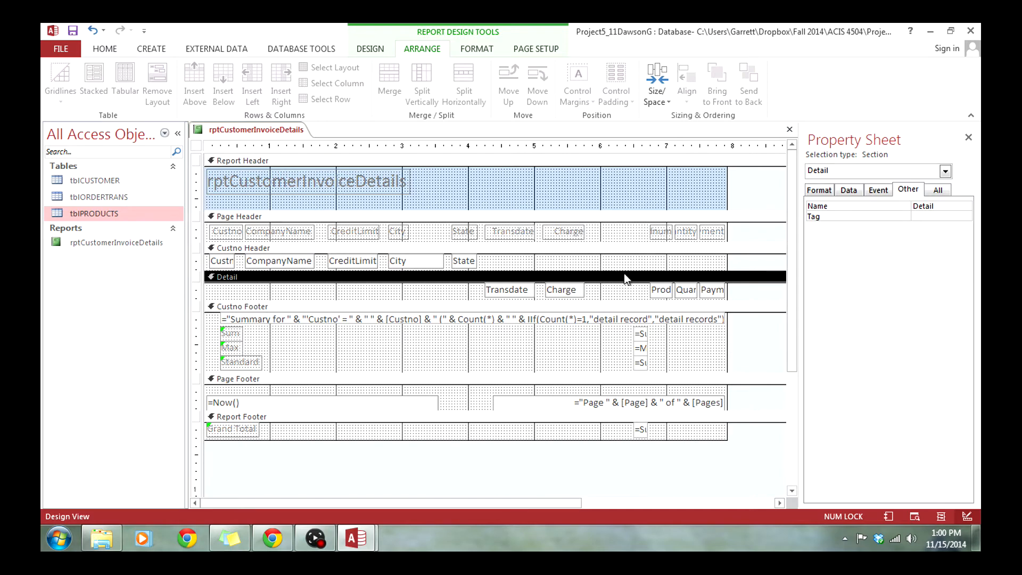
drag(642, 232, 668, 297)
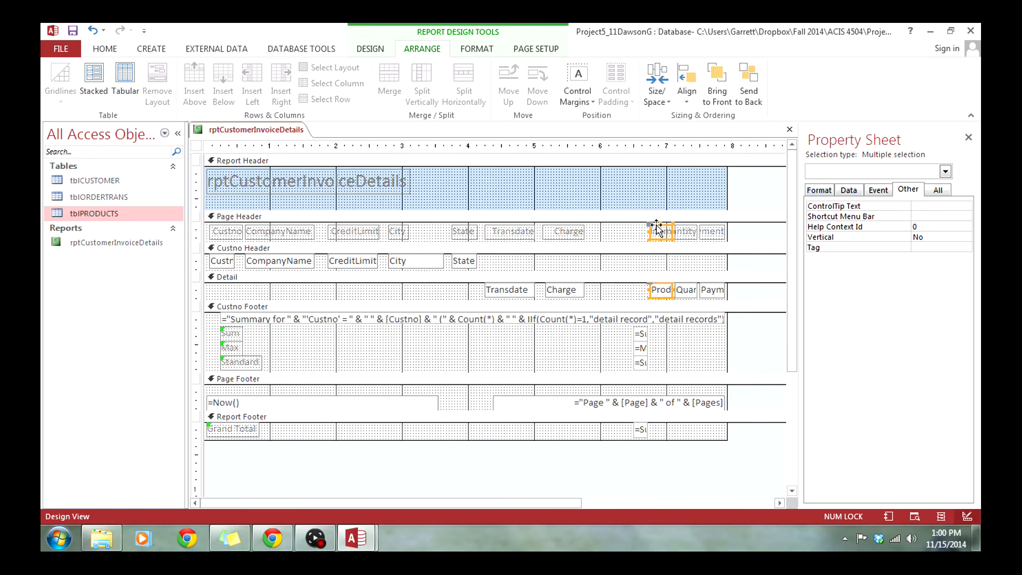
mouse_move(657, 230)
mouse_down()
mouse_move(599, 231)
mouse_move(637, 232)
mouse_up()
click(619, 231)
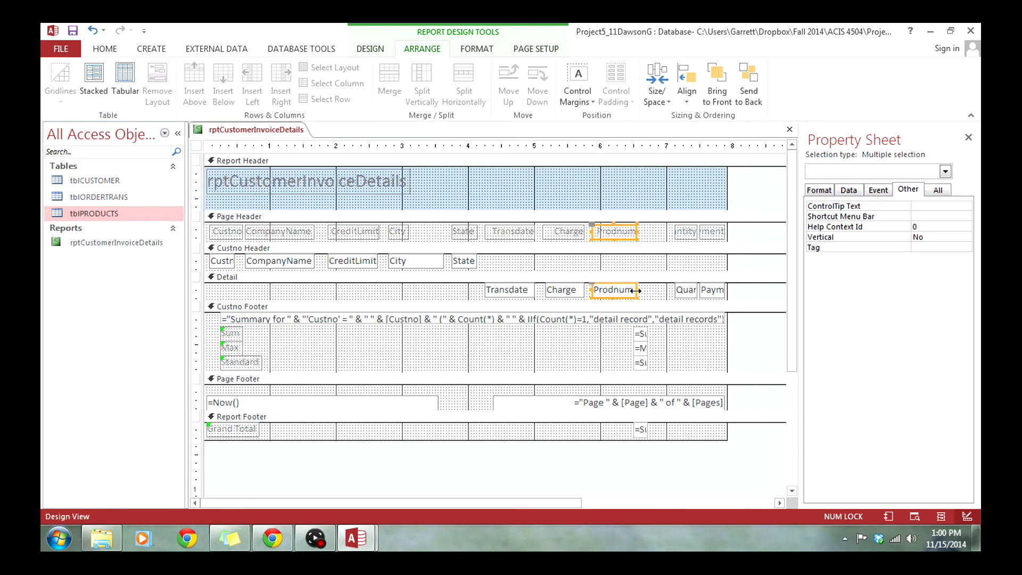
Move the Quantity label and text box next to Prodnum and widen both to fit the full name
click(661, 230)
drag(668, 231, 695, 290)
mouse_move(675, 227)
mouse_down()
mouse_move(660, 227)
mouse_move(674, 229)
mouse_up()
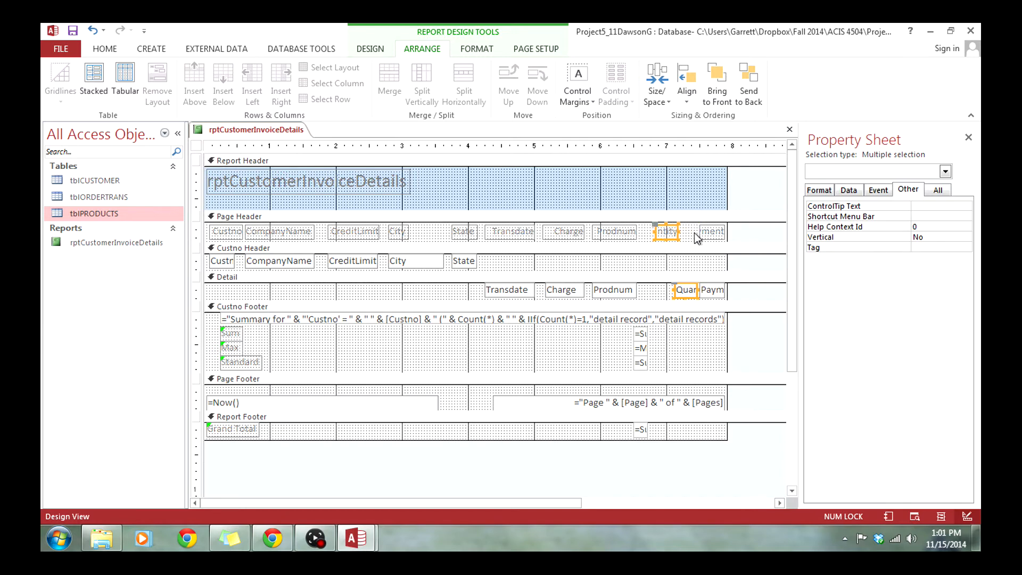
drag(676, 234, 645, 238)
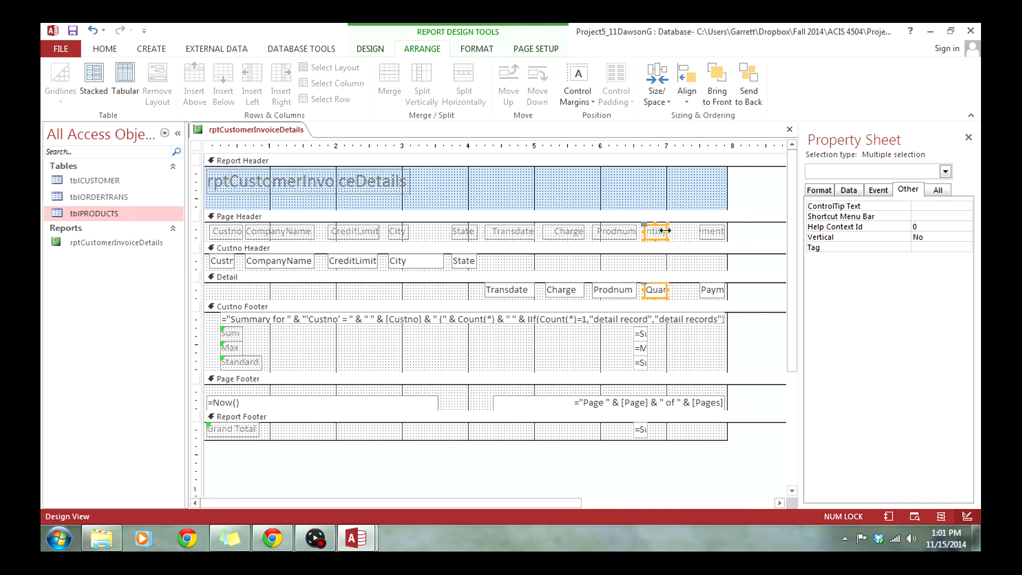
drag(665, 231, 684, 234)
Widen the Payment label and text box toward Quantity so that the full name fits
click(712, 231)
mouse_move(694, 232)
mouse_down()
mouse_move(683, 233)
mouse_move(697, 232)
mouse_up()
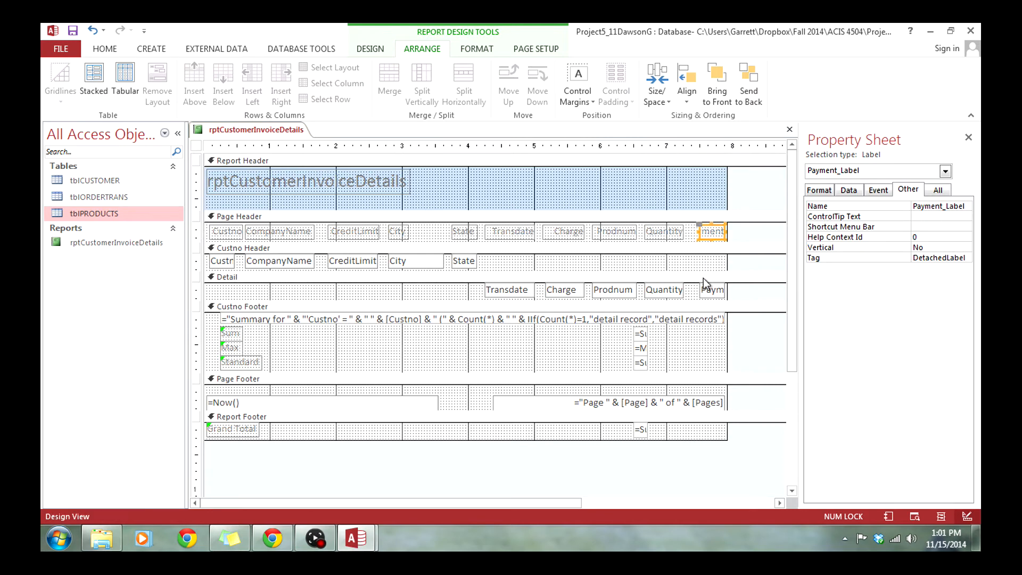
drag(700, 292, 684, 233)
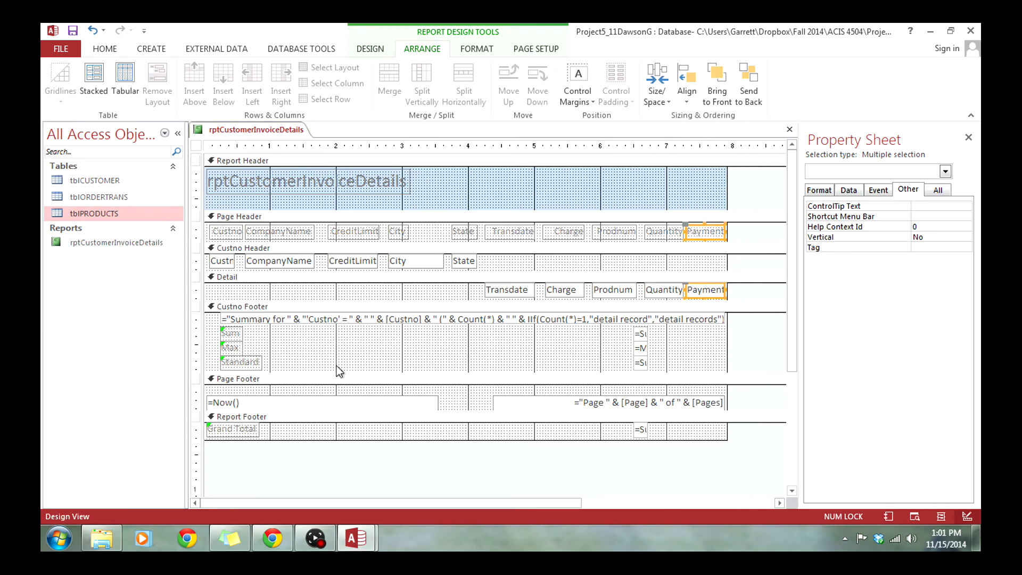
Widen the Sum, Max and Standard value text boxes in the Custno Footer together and preview the report in Report View
click(640, 333)
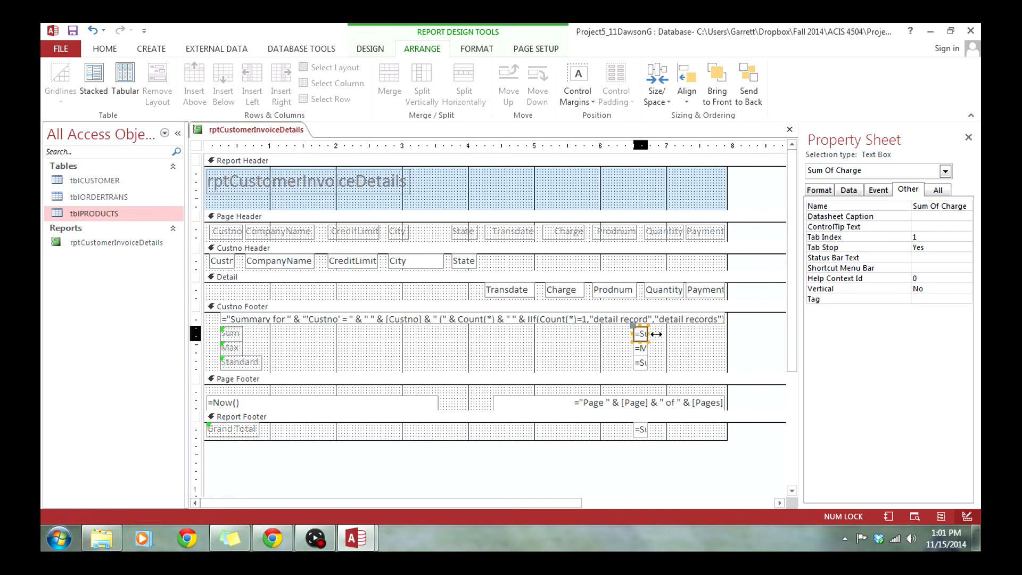
drag(656, 333, 687, 354)
key(ctrl+z)
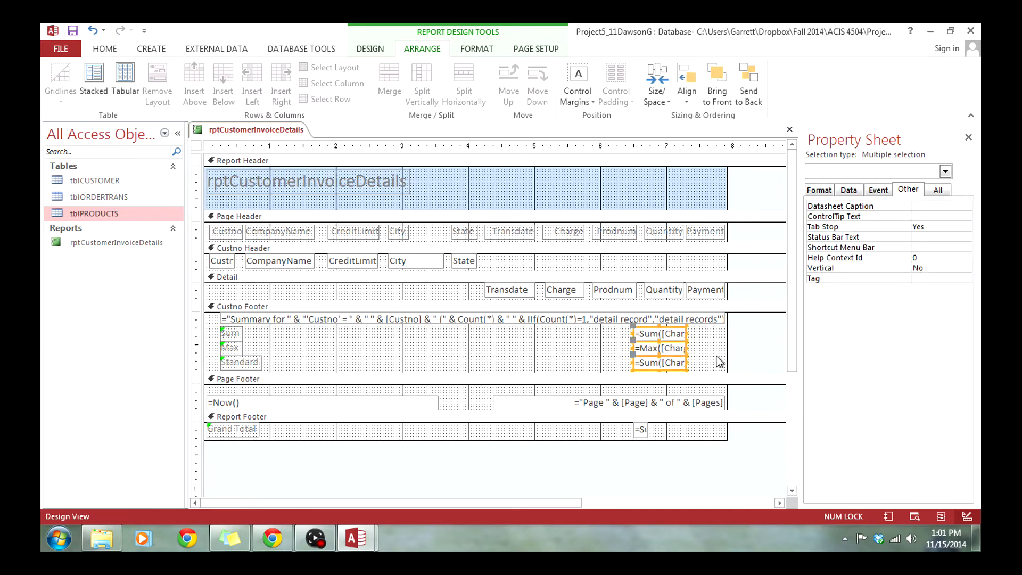
click(888, 514)
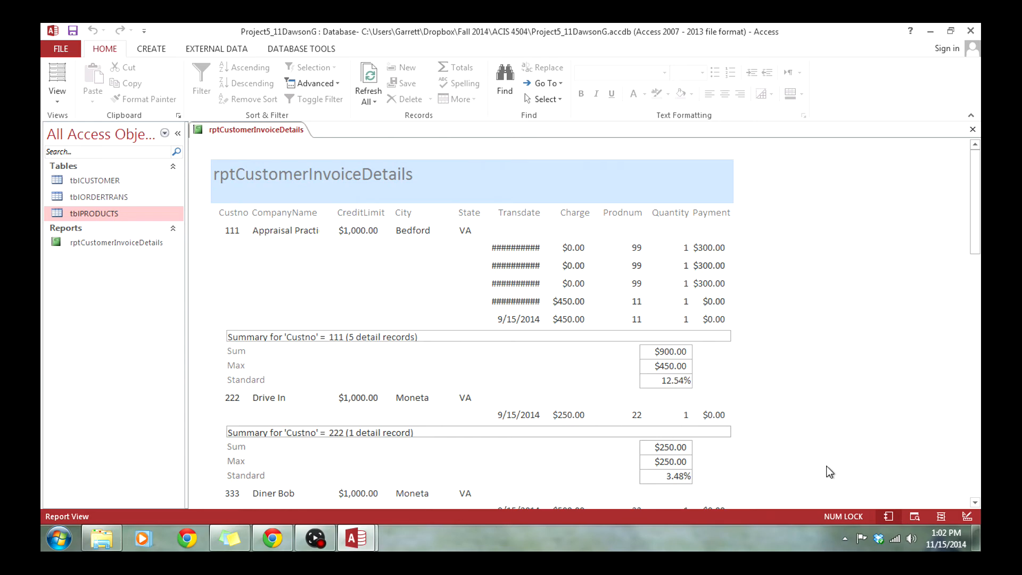
Back in Design View, widen the CompanyName text box until it reaches the CreditLimit text box
click(967, 517)
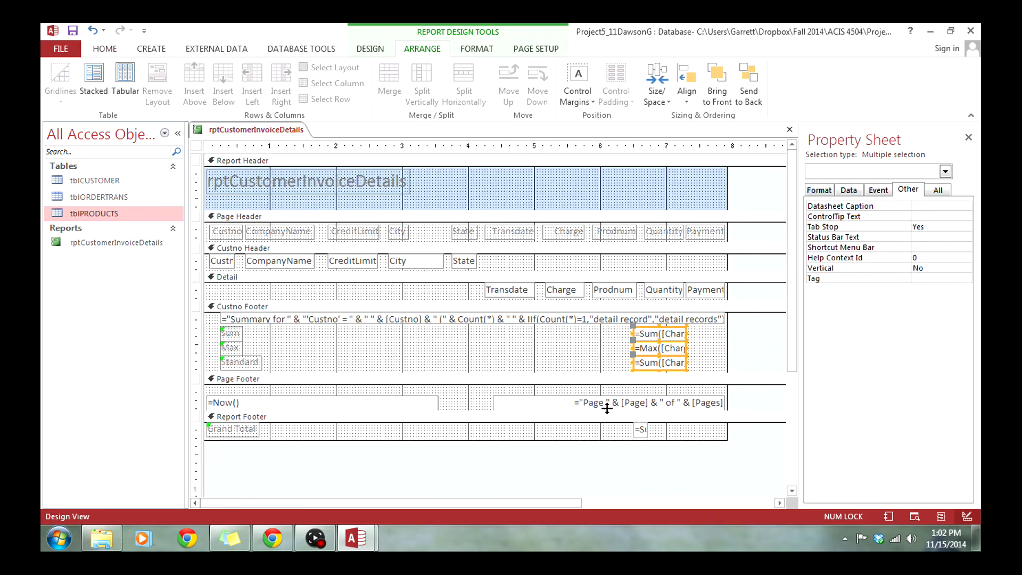
click(303, 261)
drag(314, 262, 327, 264)
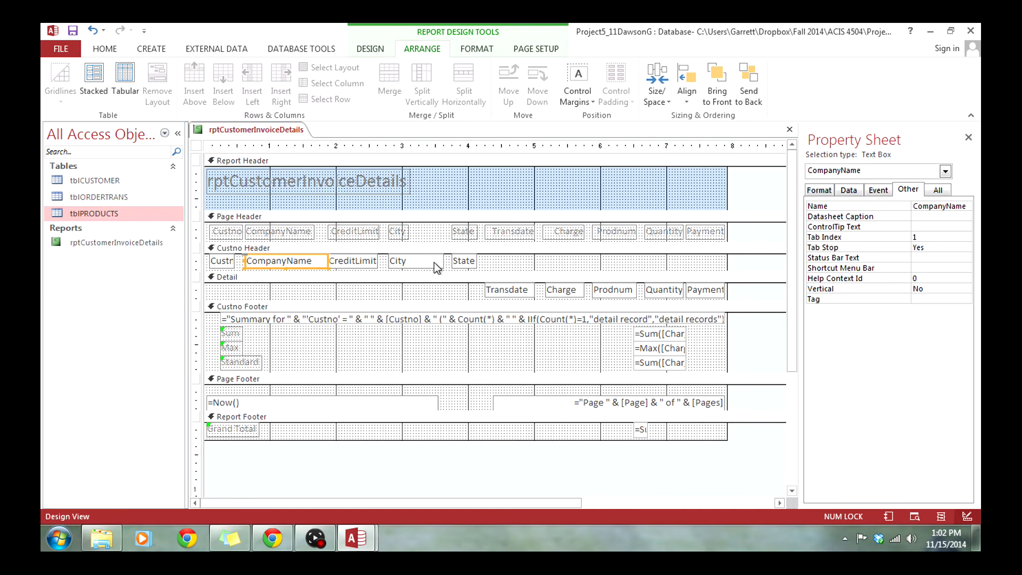
Right-align the Charge label and text box with each other and preview the report in Report View
click(589, 293)
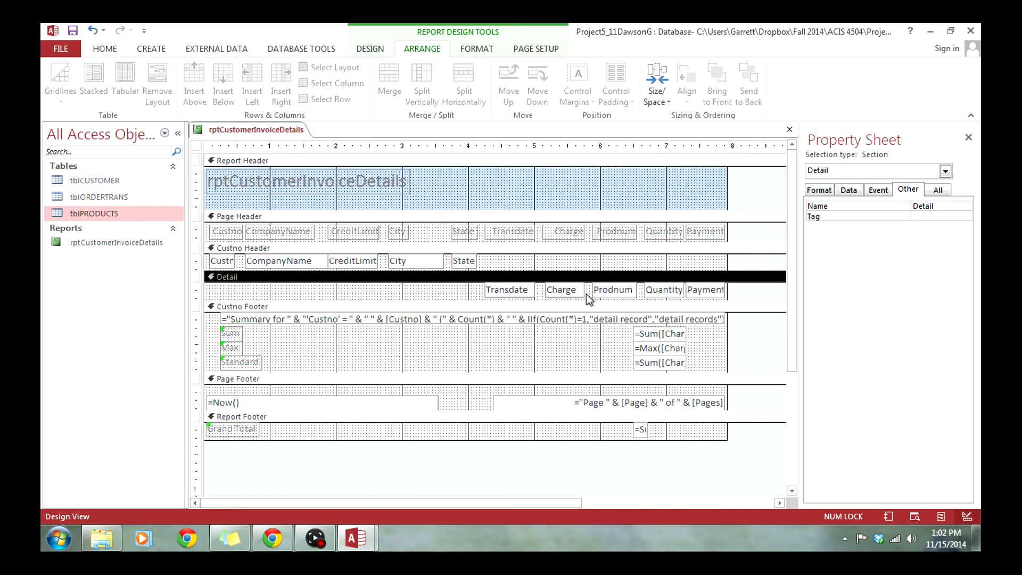
drag(586, 294, 542, 229)
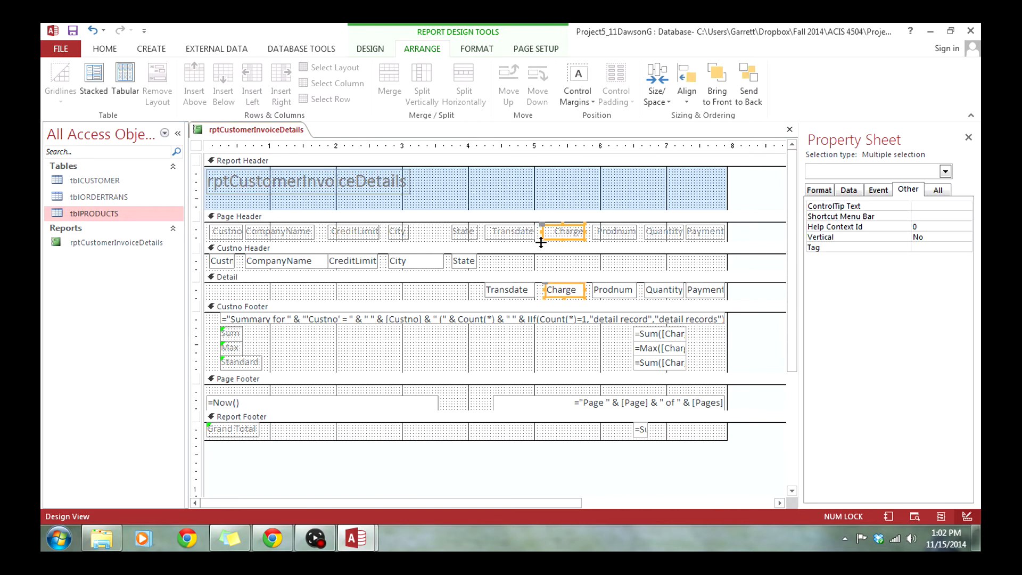
click(687, 96)
click(701, 147)
click(526, 357)
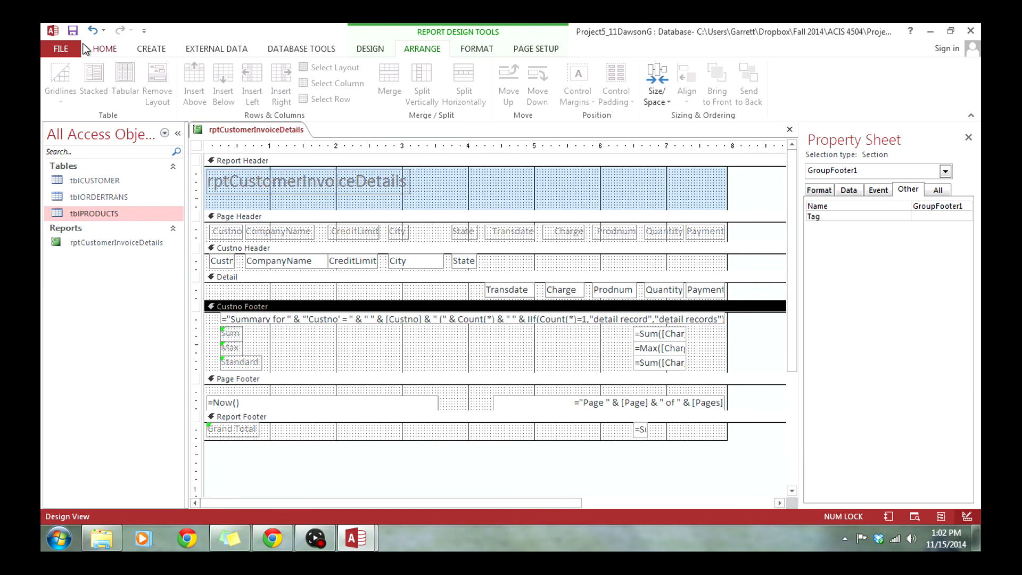
click(896, 518)
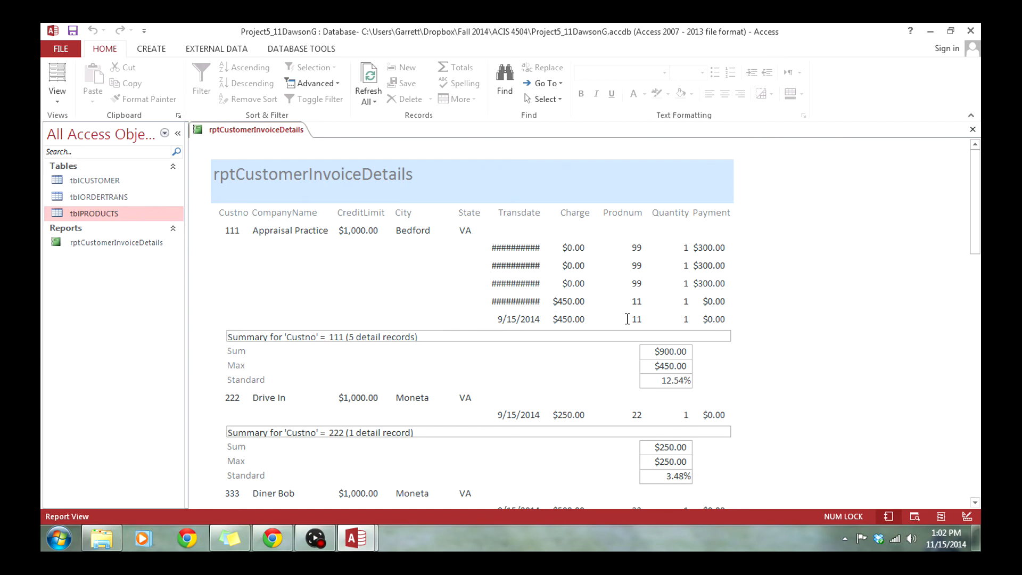
Back in Design View, widen the Transdate text box in the Detail section toward the State column
click(967, 517)
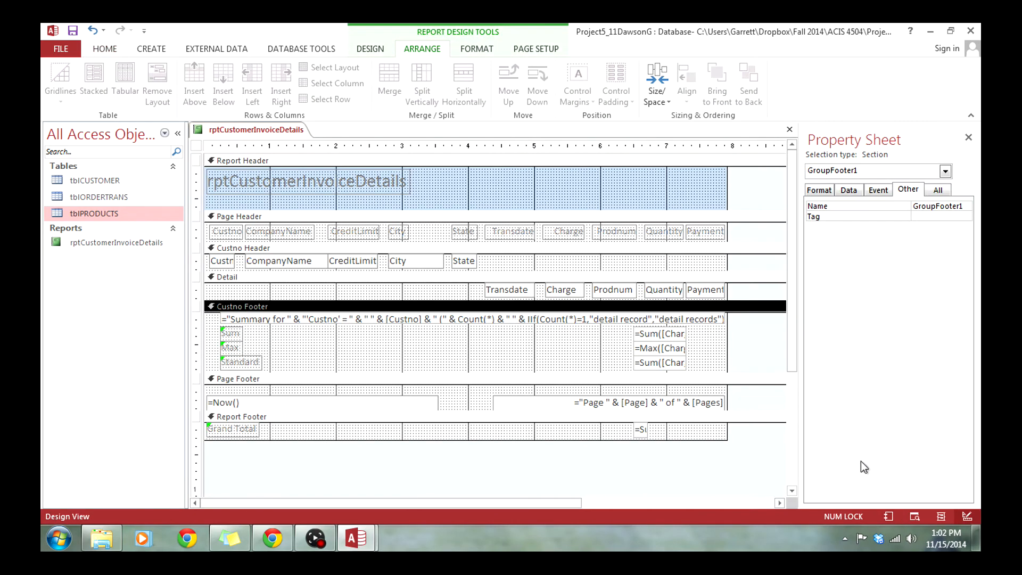
click(496, 290)
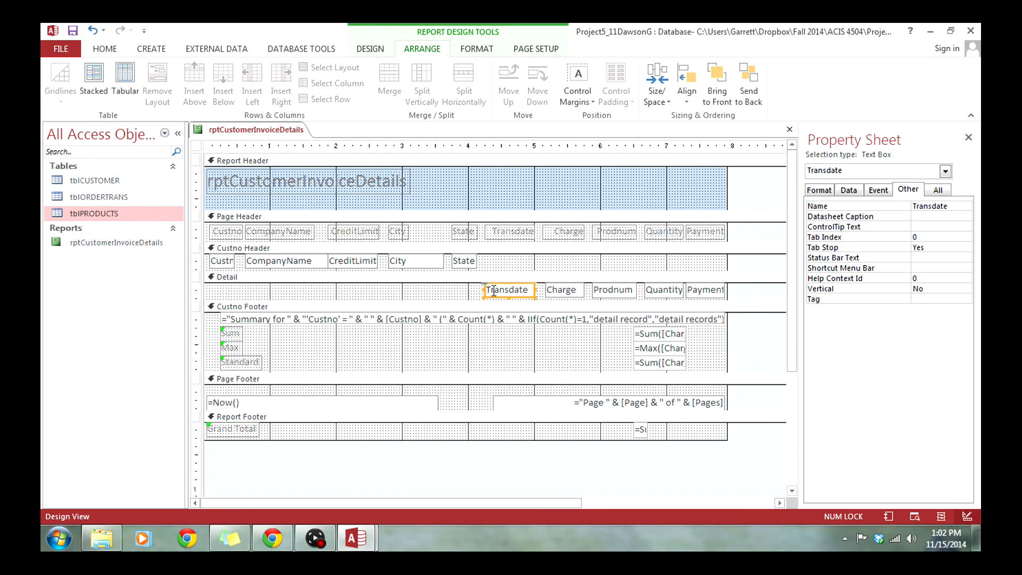
drag(485, 290, 468, 290)
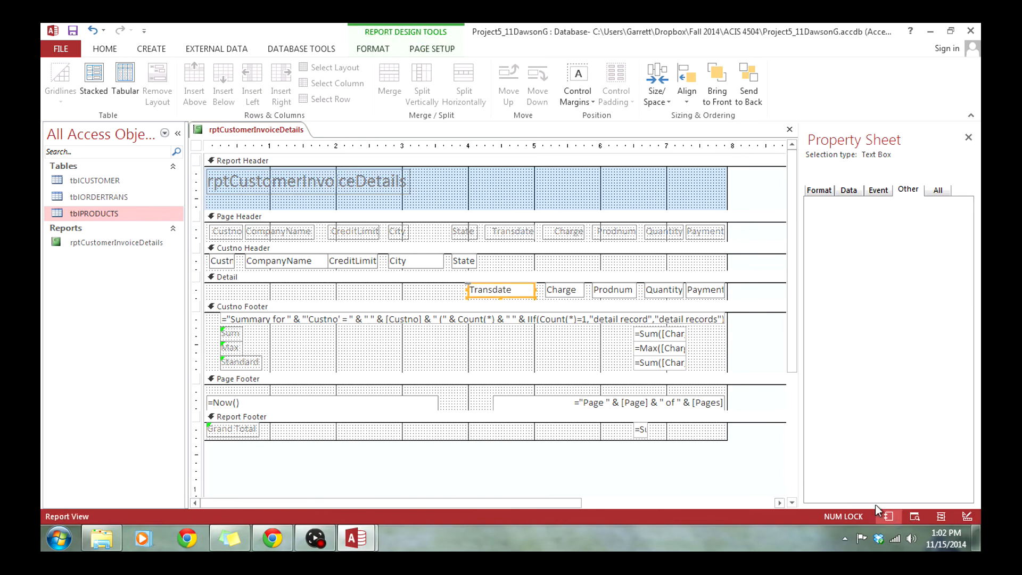
Preview the report in Report View and look through the customer groups to check that the dates fit
click(888, 516)
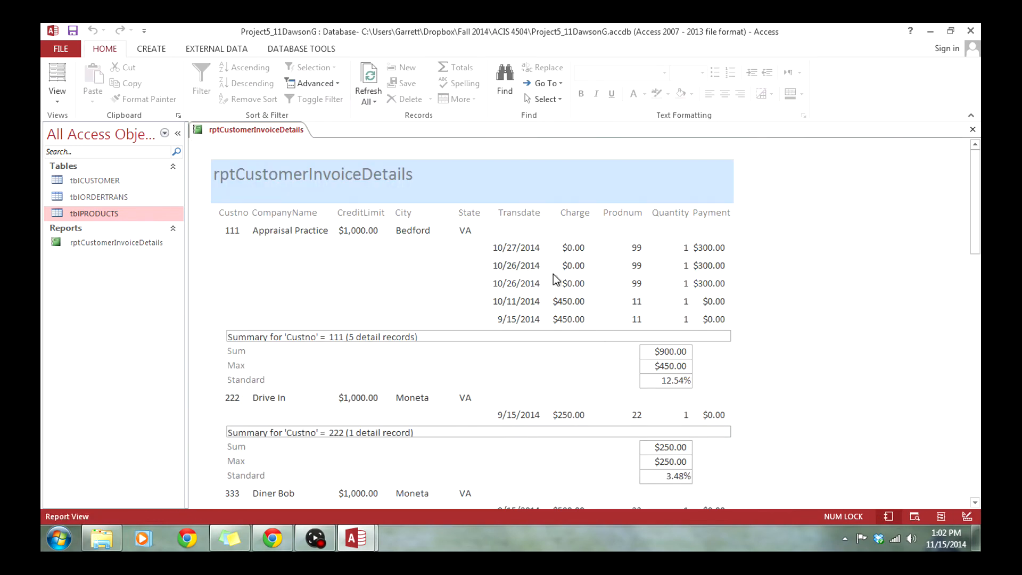
scroll(770, 279, down, 3)
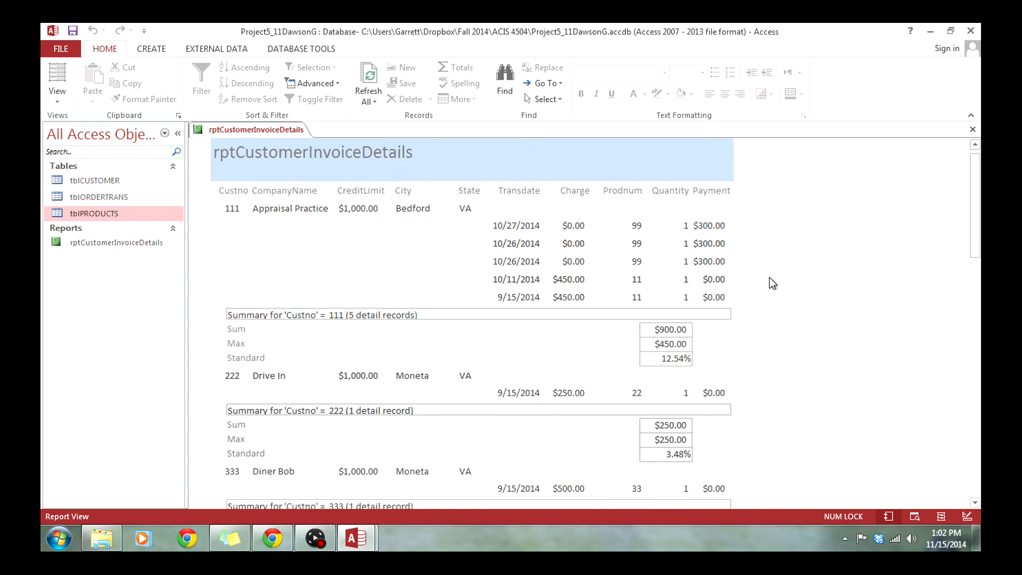
scroll(771, 278, down, 1)
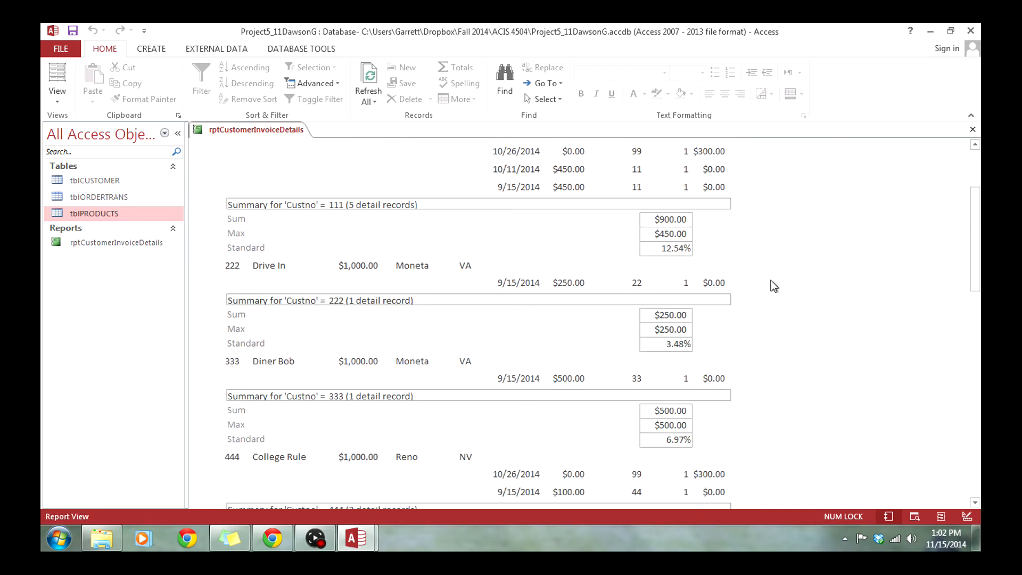
scroll(771, 280, up, 5)
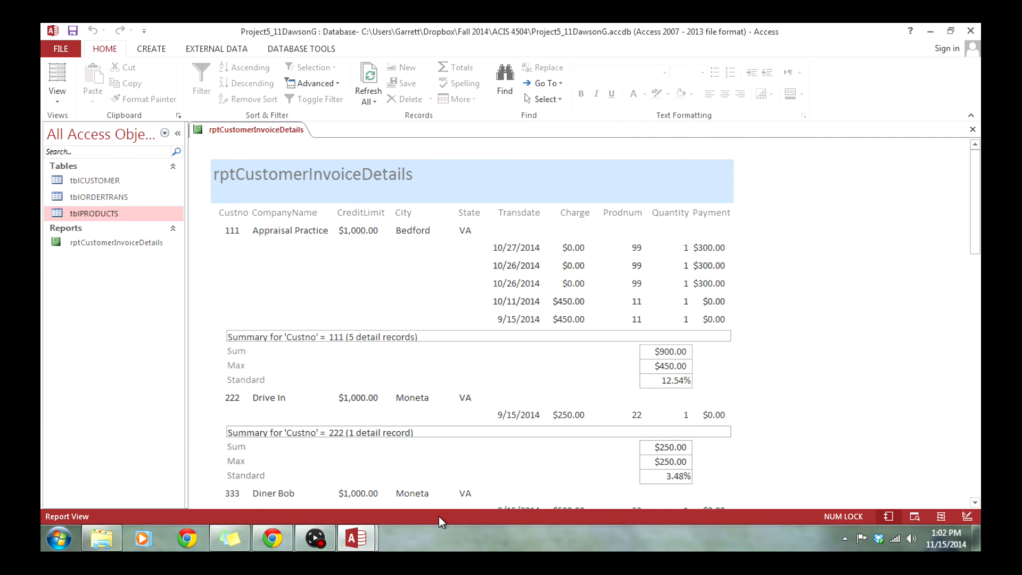
Examine the layout of rptCustomerInvoicesForClass in the Class1106_Reports1_Done database and return to the project database
mouse_move(356, 537)
click(425, 497)
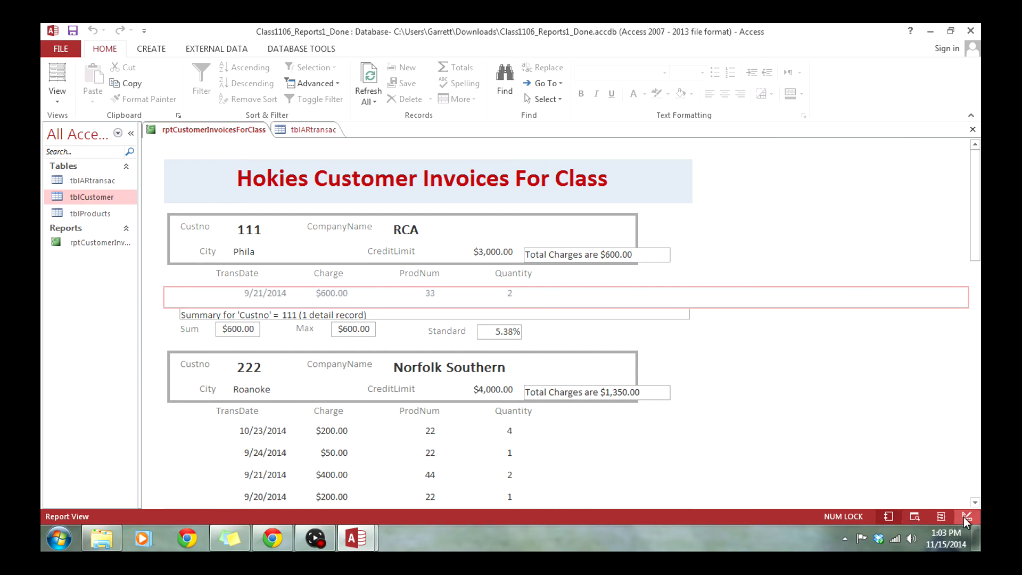
mouse_move(356, 538)
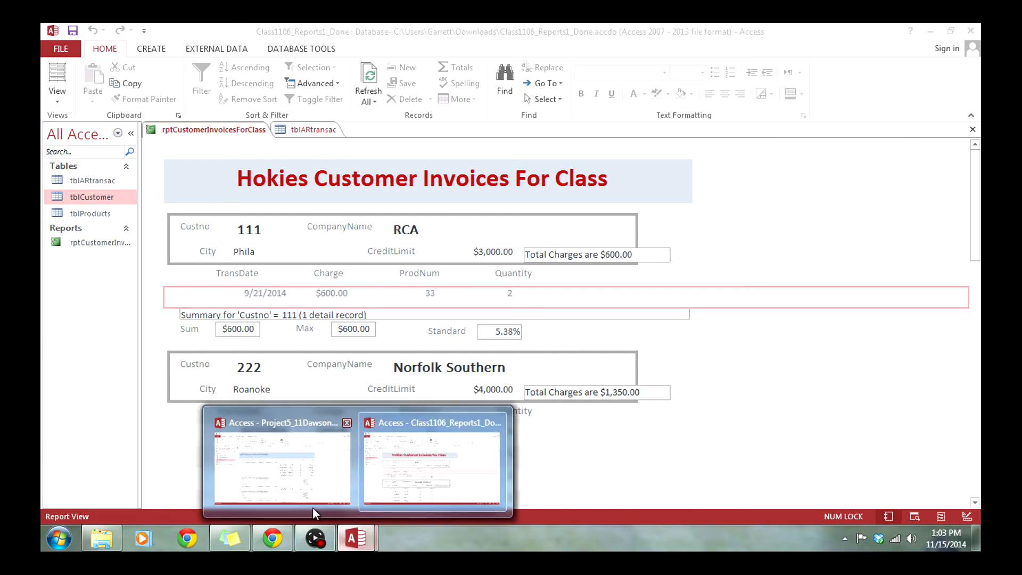
click(281, 477)
In Design View, move the Sum, Max and Standard expression text boxes in the Custno Footer beside their labels, starting at about 1 inch
click(967, 516)
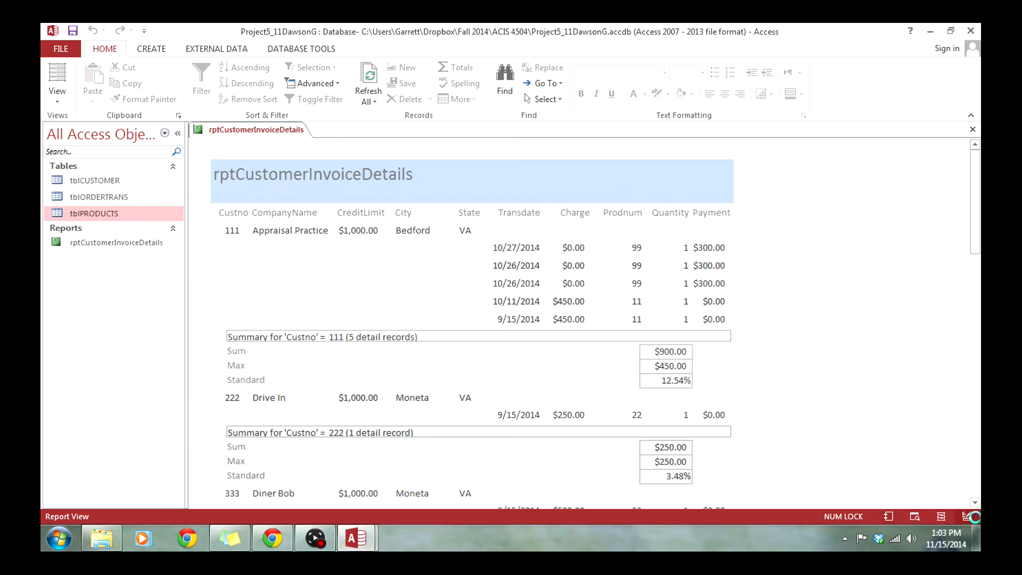
click(652, 336)
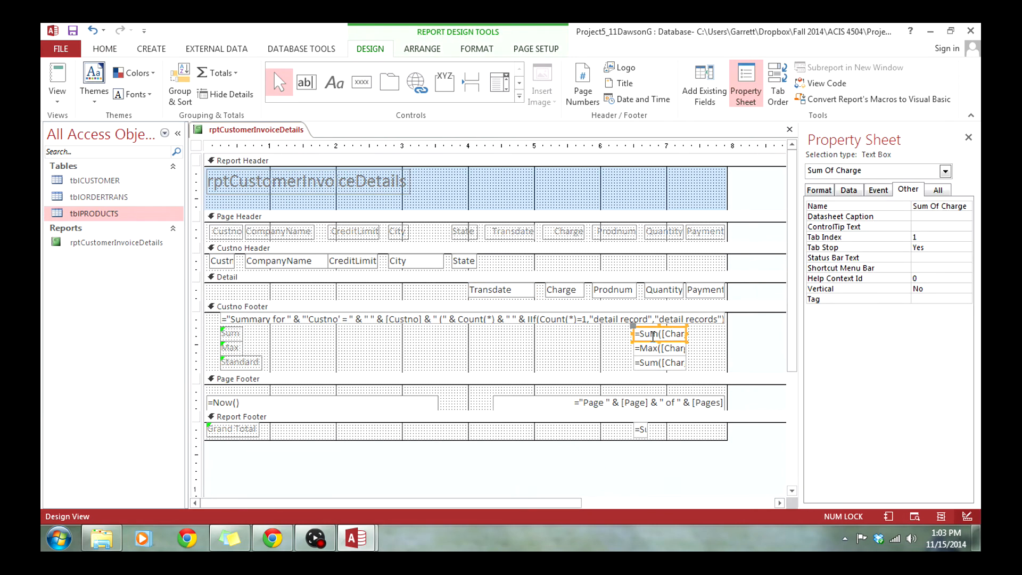
click(605, 343)
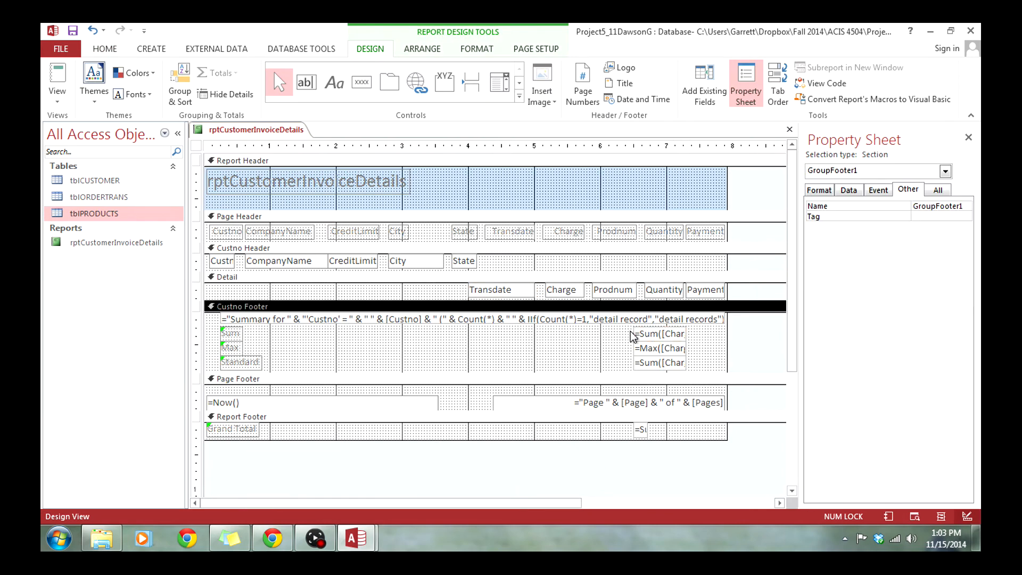
drag(628, 328, 281, 333)
click(380, 353)
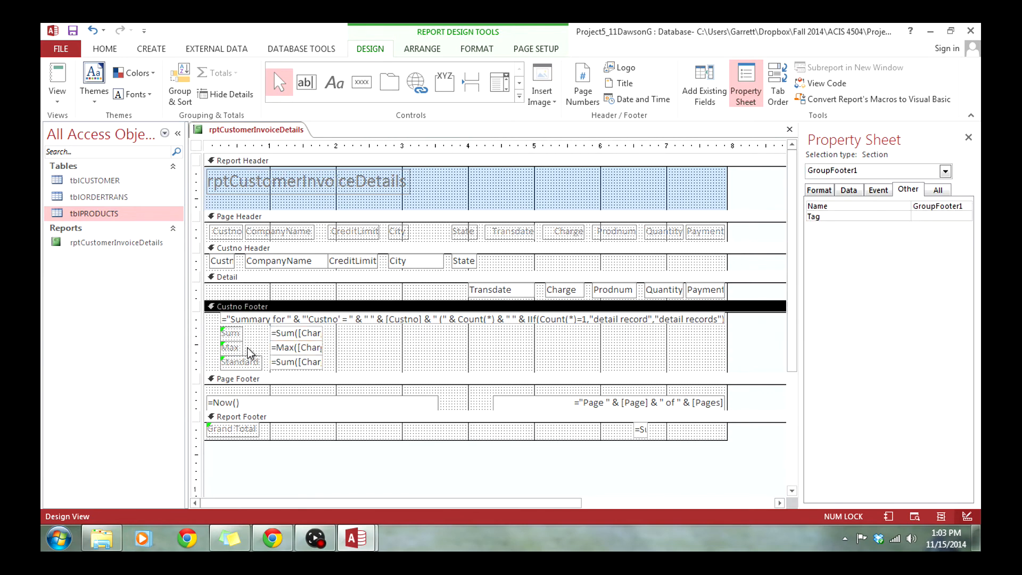
Move the Max and Standard labels with their text boxes onto the Sum row, starting at about 1.9 and 3.6 inches
click(222, 348)
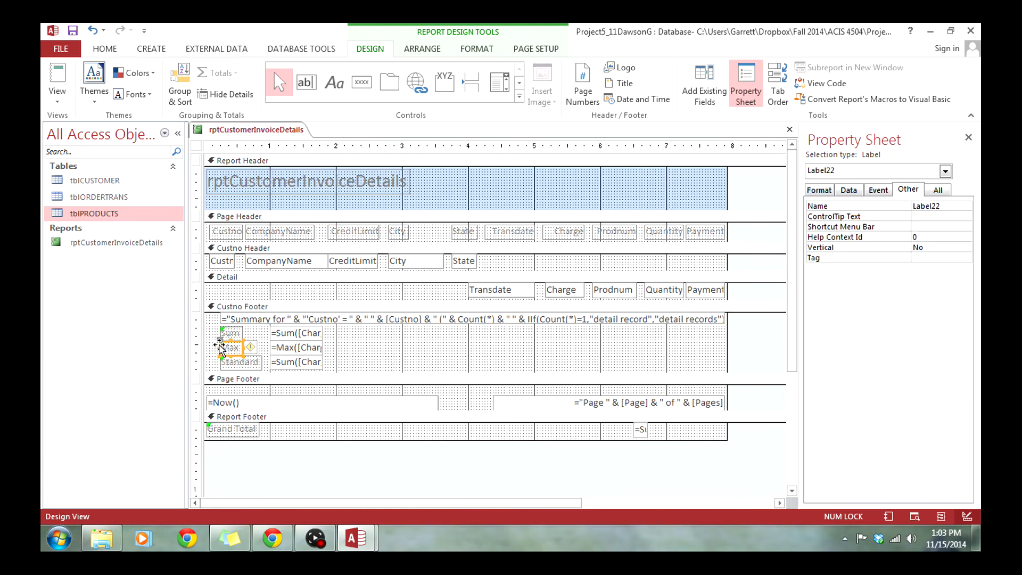
click(216, 348)
drag(215, 345, 225, 347)
drag(313, 355, 396, 331)
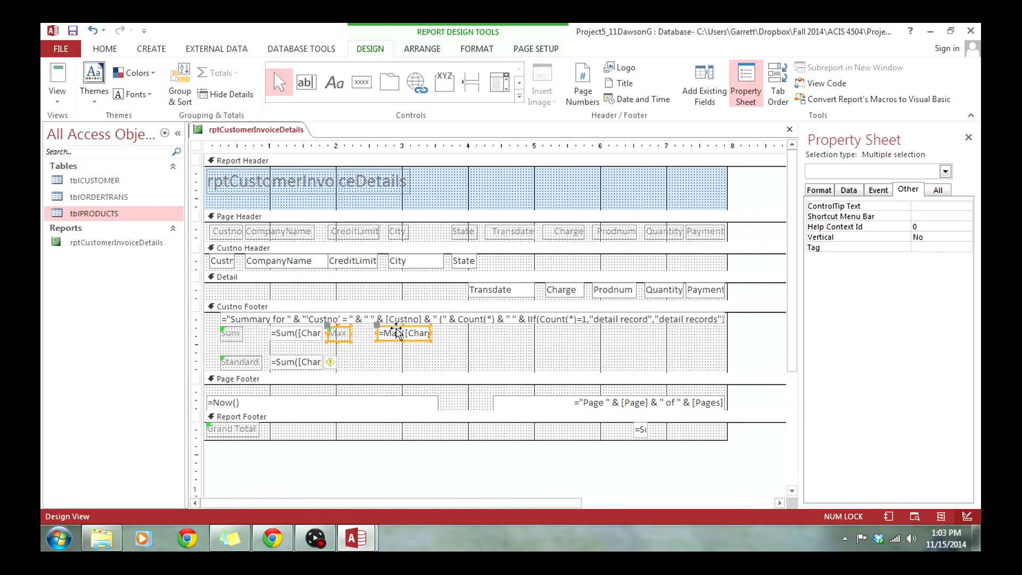
drag(216, 358, 220, 334)
Bottom-align all six summary controls in the Custno Footer and give them equal horizontal spacing
click(578, 354)
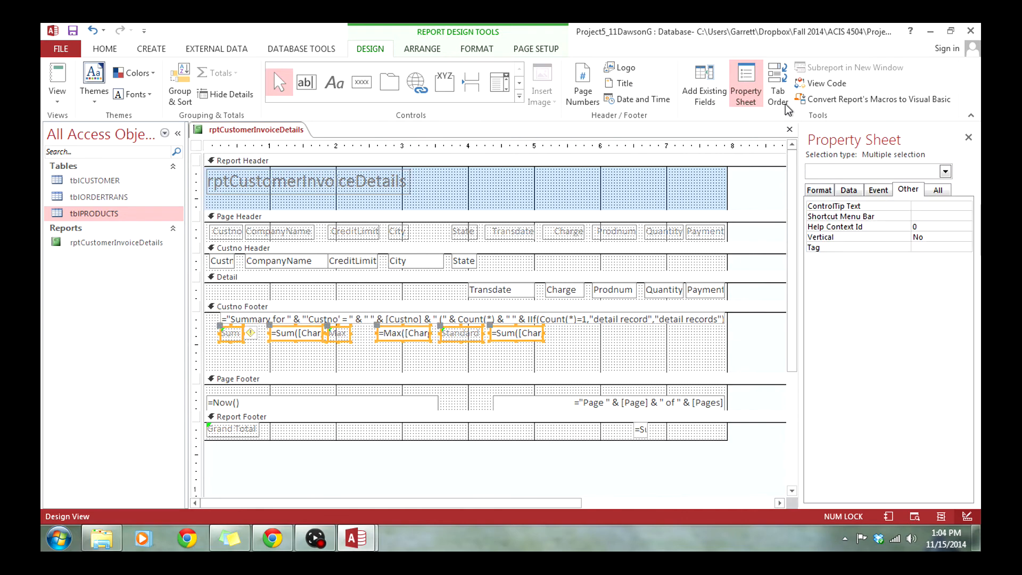
click(437, 51)
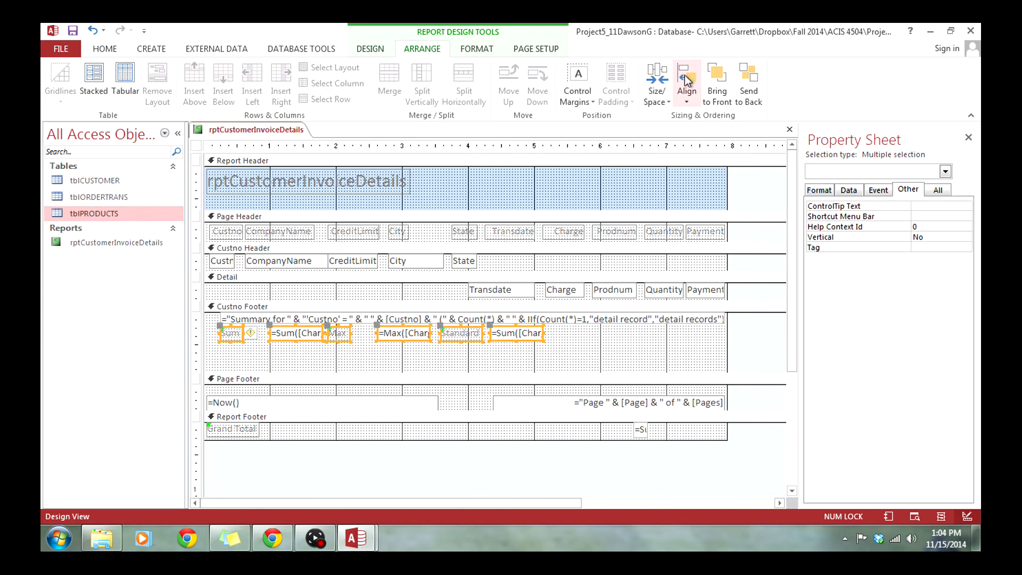
click(686, 88)
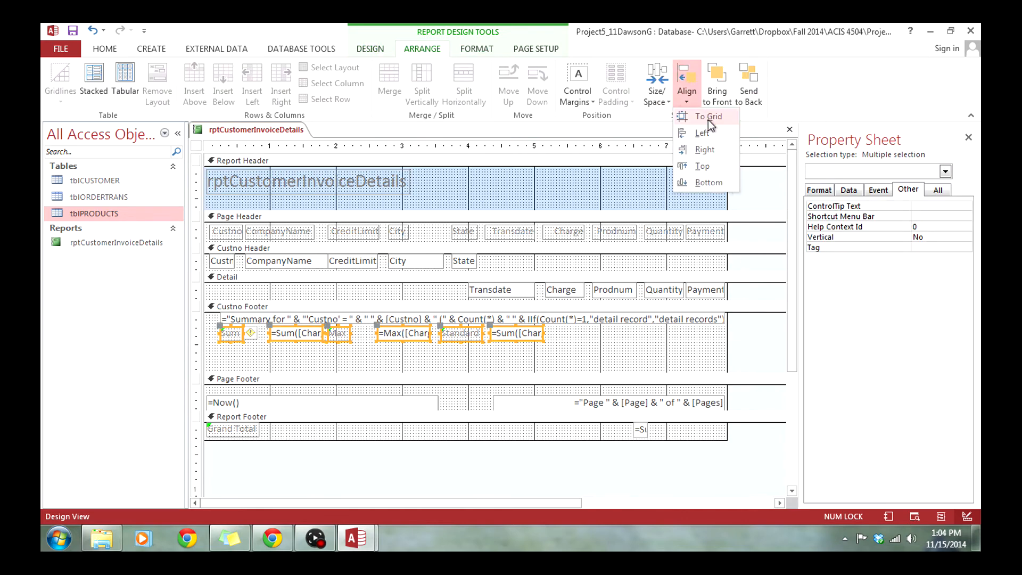
click(711, 183)
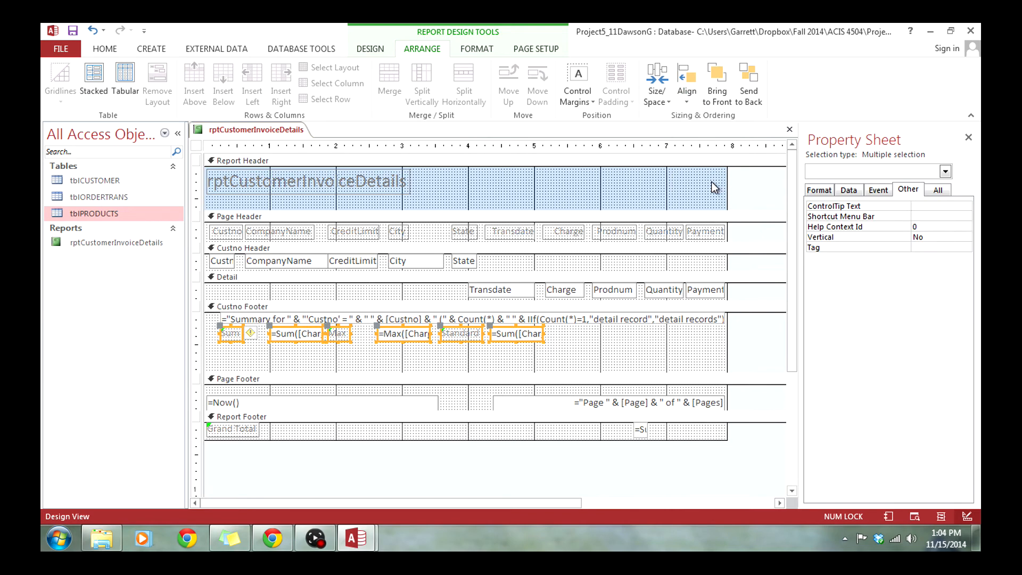
click(688, 93)
click(660, 98)
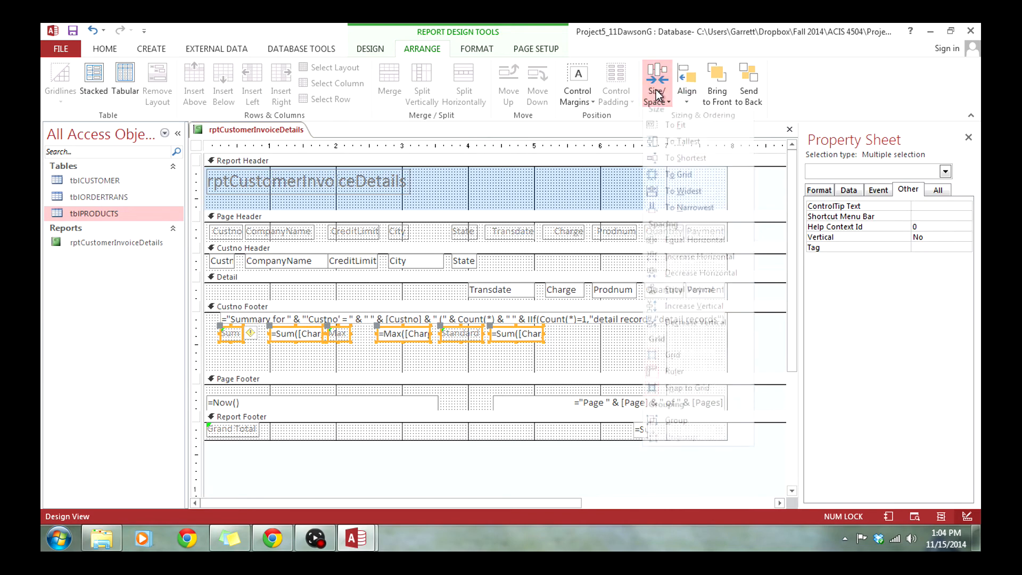
click(713, 251)
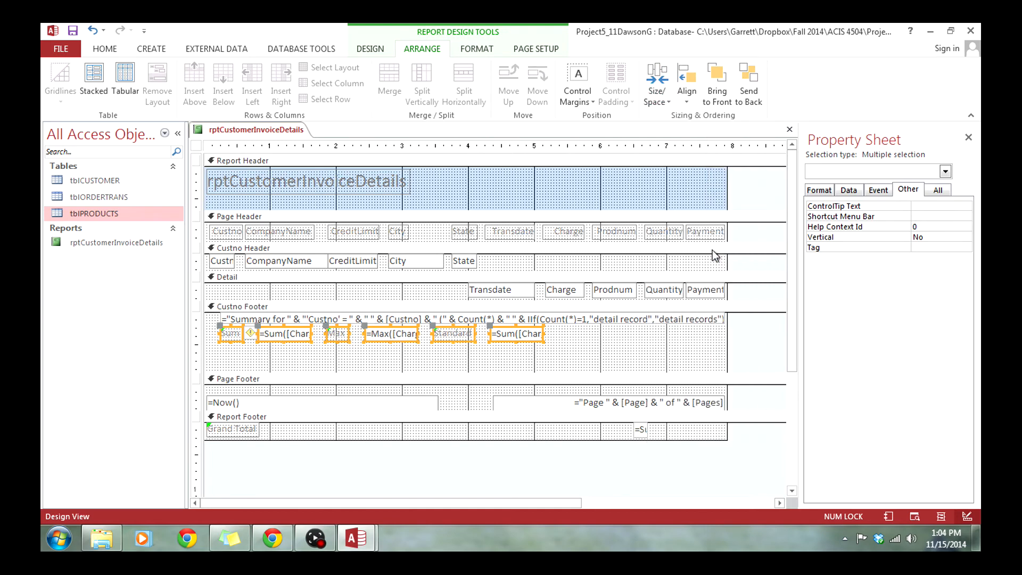
click(581, 346)
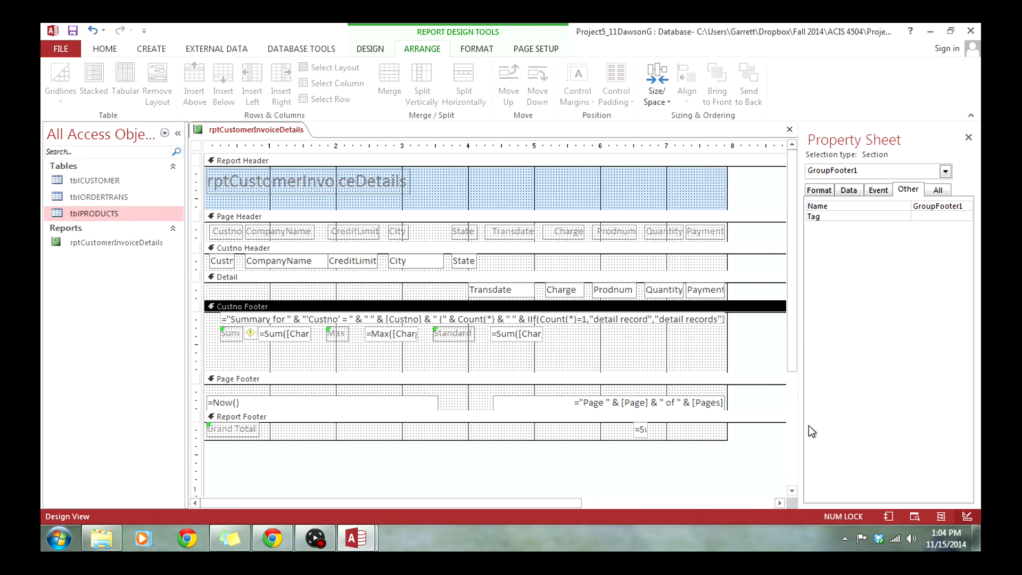
Shrink the Custno Footer to remove the empty space below the summary row, checking in Report View before and after
click(893, 516)
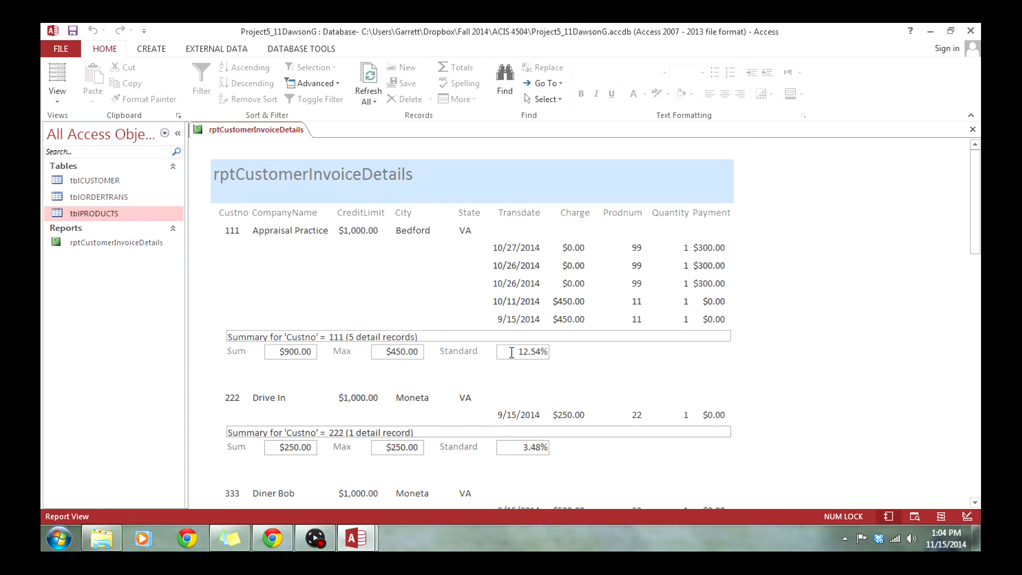
click(965, 516)
drag(360, 361, 360, 347)
click(889, 516)
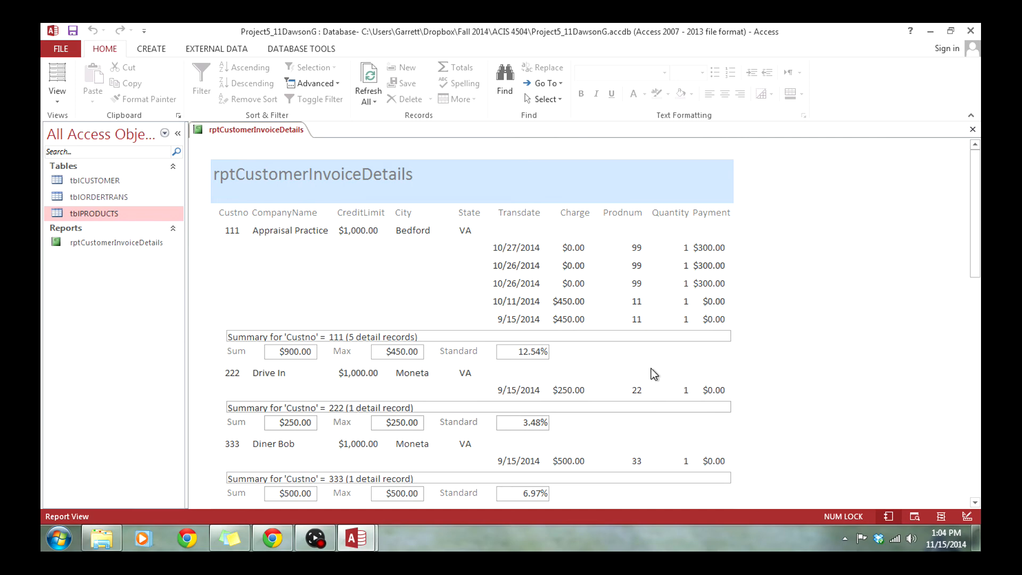
Spread out the summary row in Design View by moving the Standard pair to about 6 inches and the Max pair to about 3.2 inches
click(968, 516)
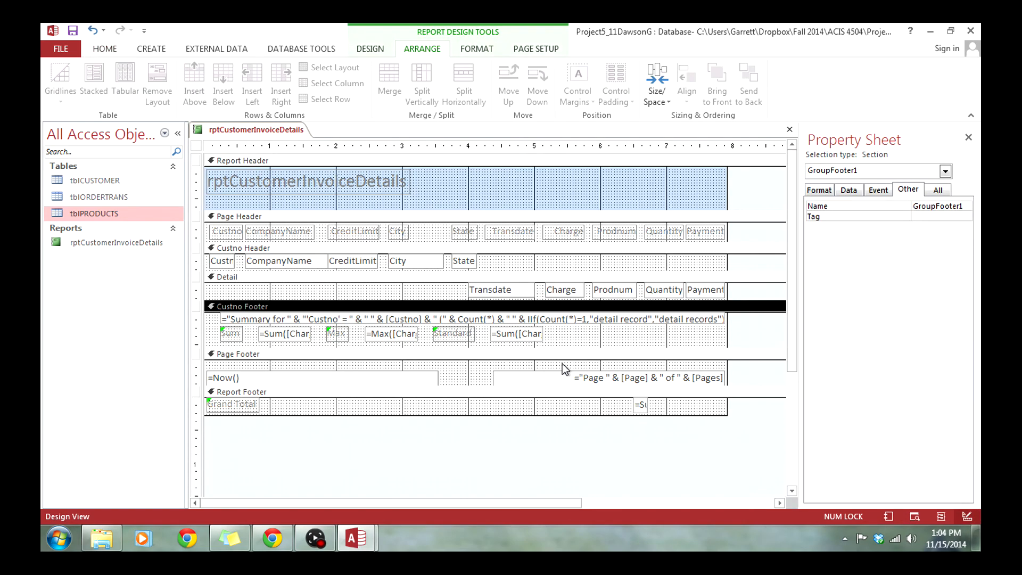
drag(565, 345, 605, 330)
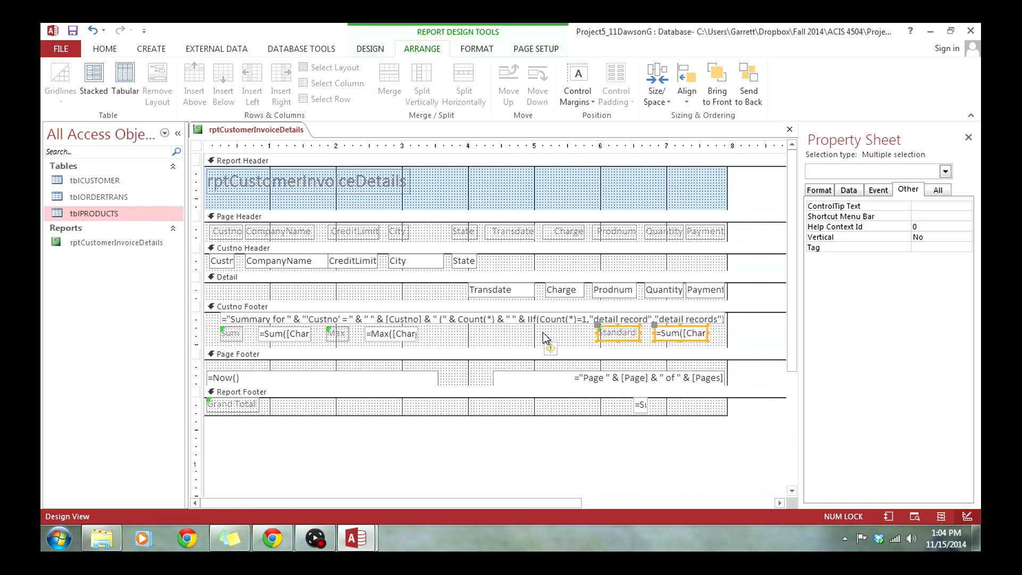
click(451, 341)
mouse_move(434, 339)
mouse_down()
mouse_move(326, 331)
mouse_move(435, 332)
mouse_up()
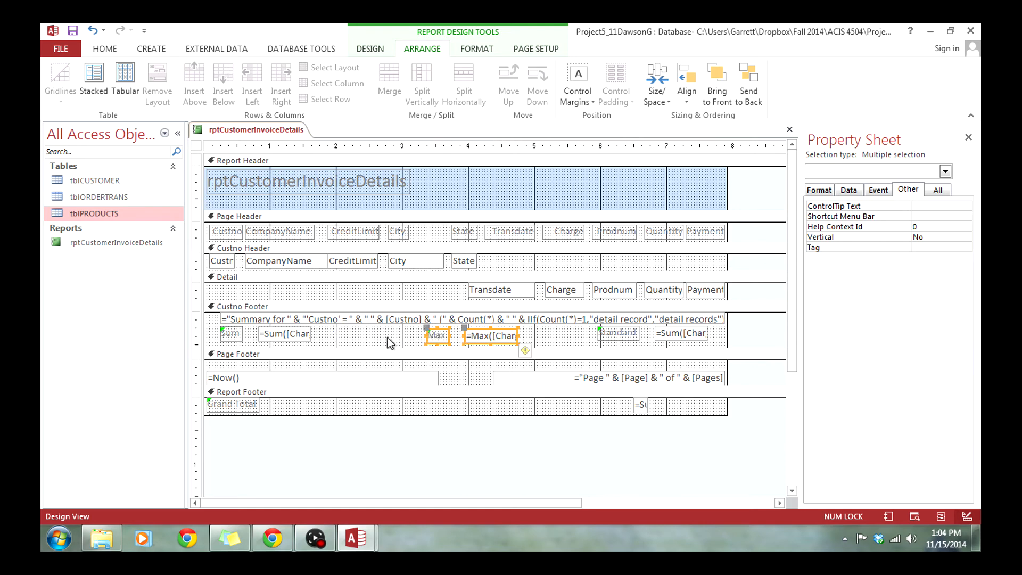
drag(437, 334, 425, 333)
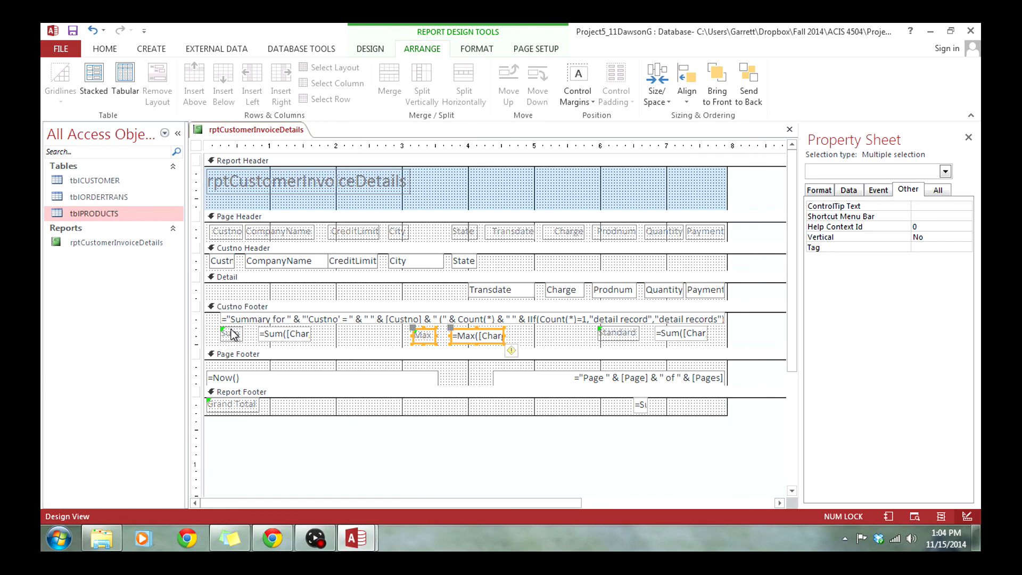
Align the tops of all six summary controls in the Custno Footer and preview the report in Report View
drag(215, 331, 713, 345)
click(690, 98)
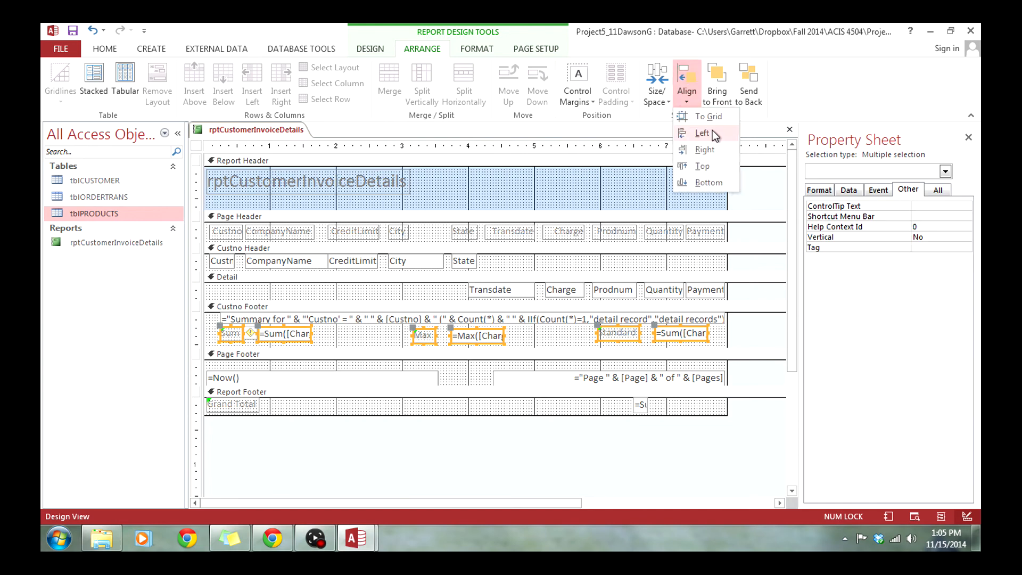
click(711, 166)
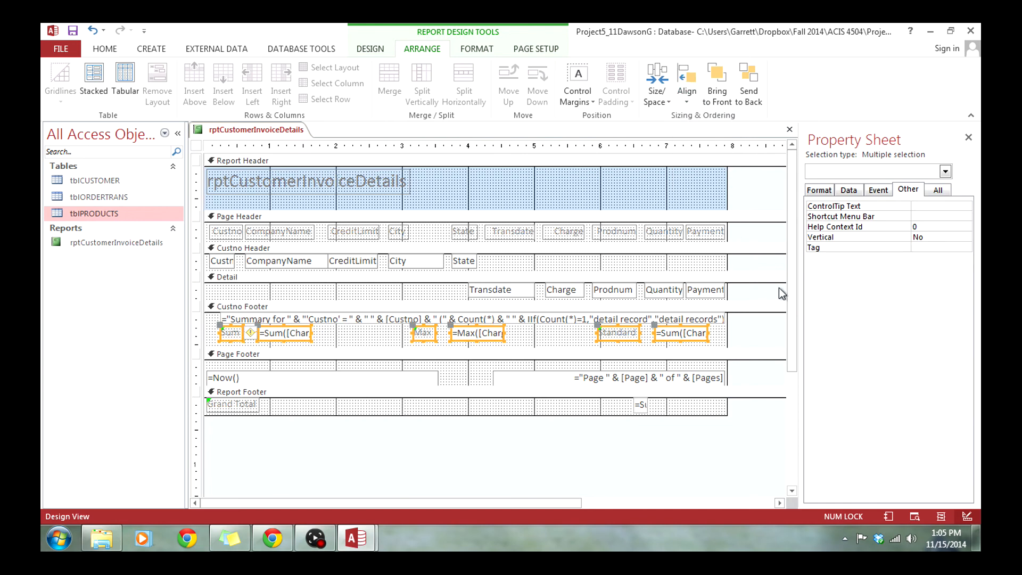
click(894, 516)
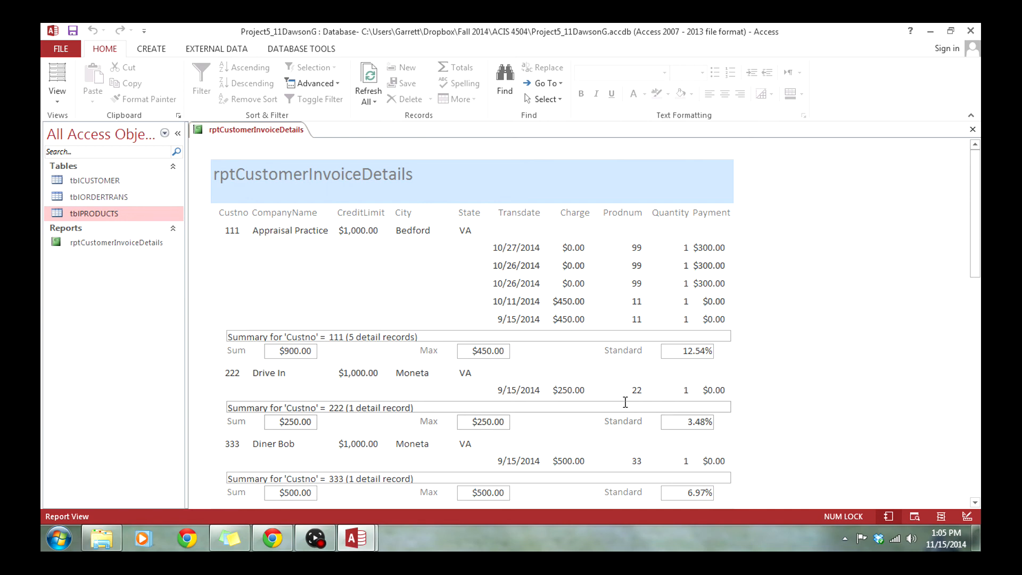
Back in Design View, review the report's sorting and grouping settings for Custno, Transdate and Charge, then close them
click(976, 518)
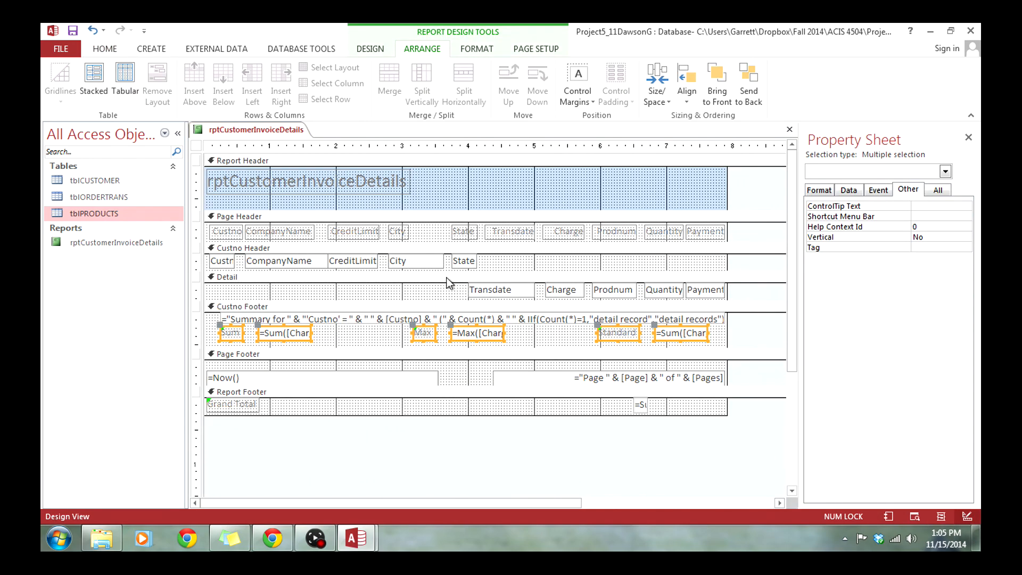
right_click(391, 248)
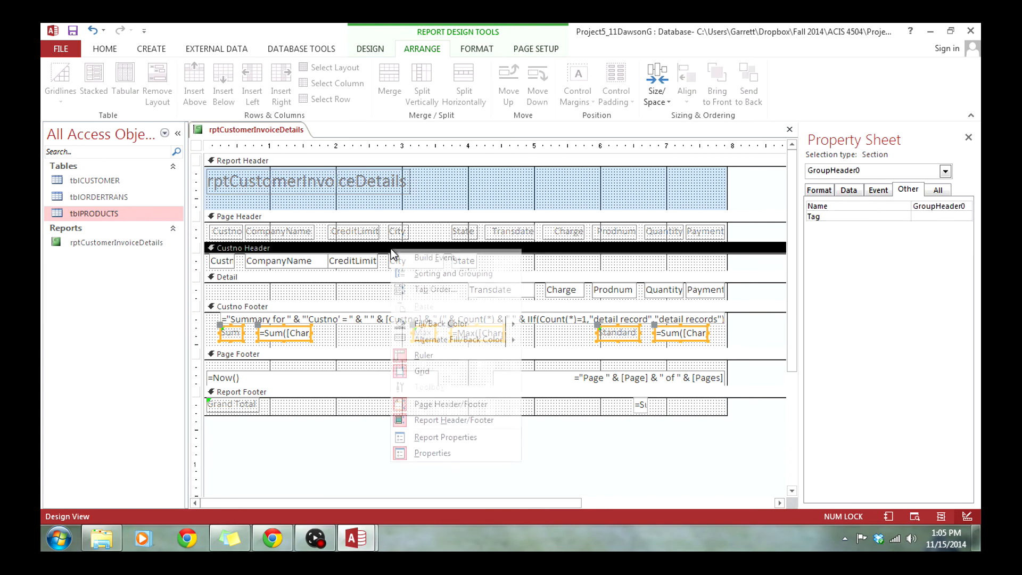
click(465, 273)
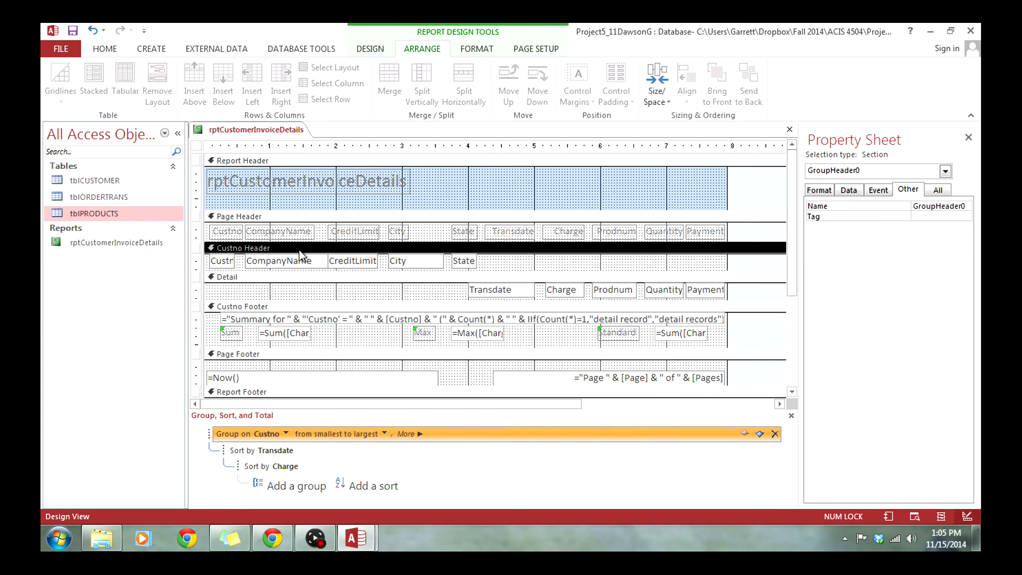
right_click(321, 250)
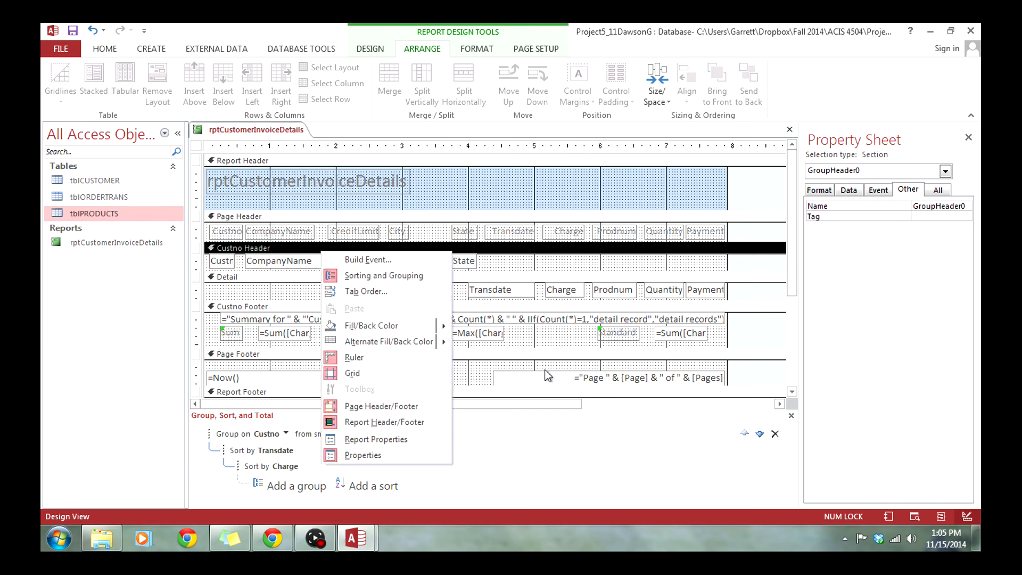
click(355, 275)
click(588, 470)
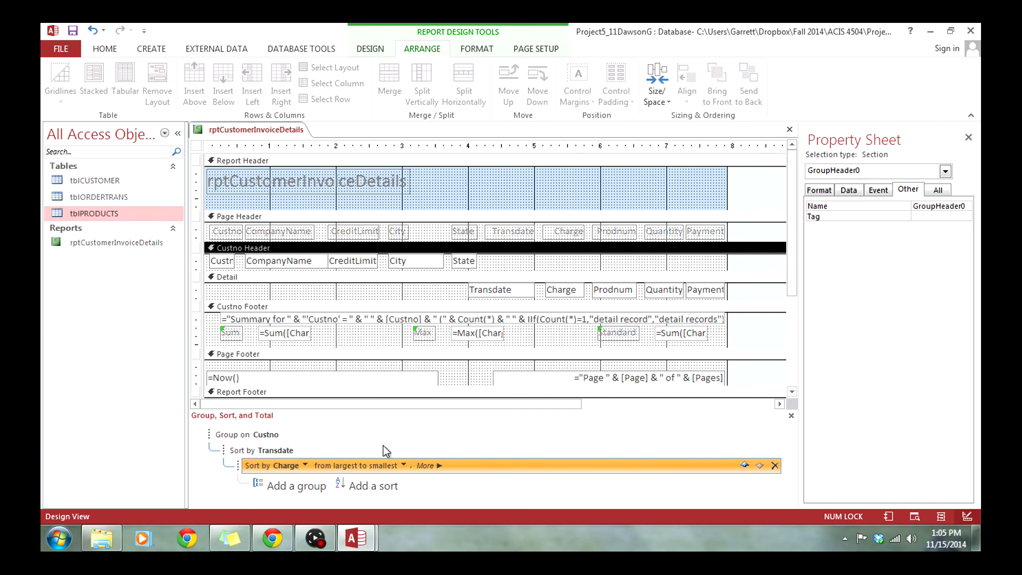
click(275, 435)
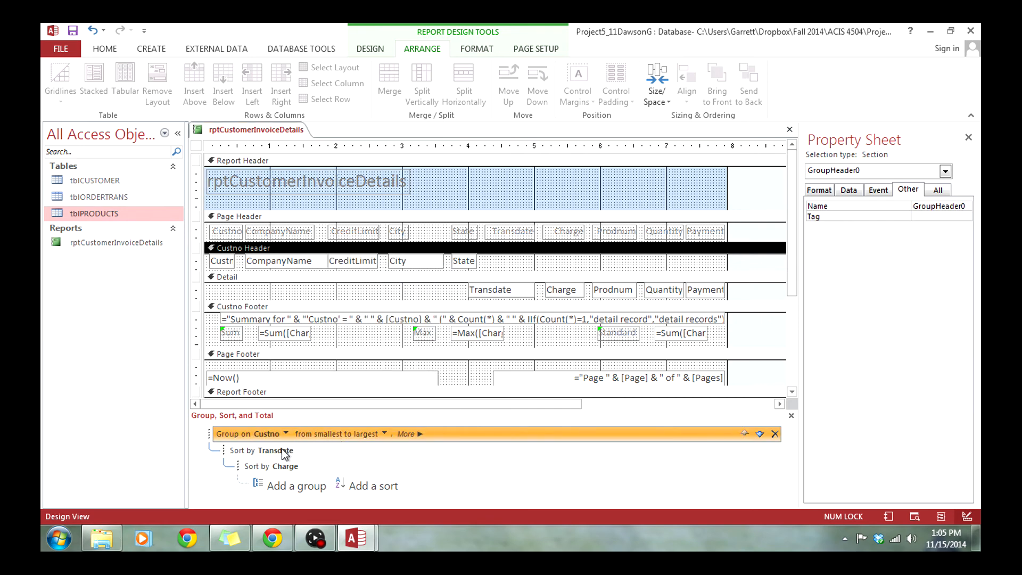
click(282, 451)
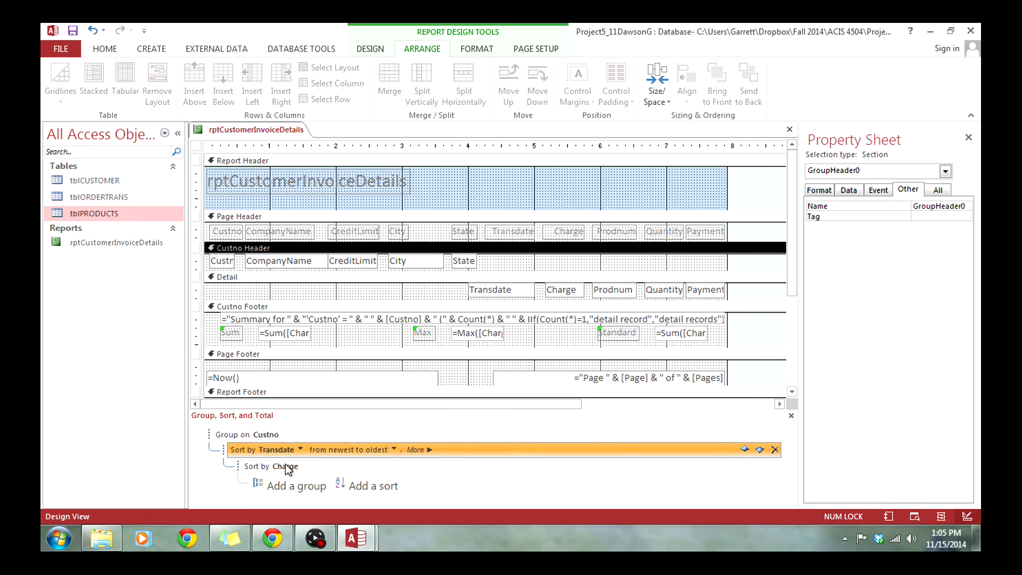
click(314, 466)
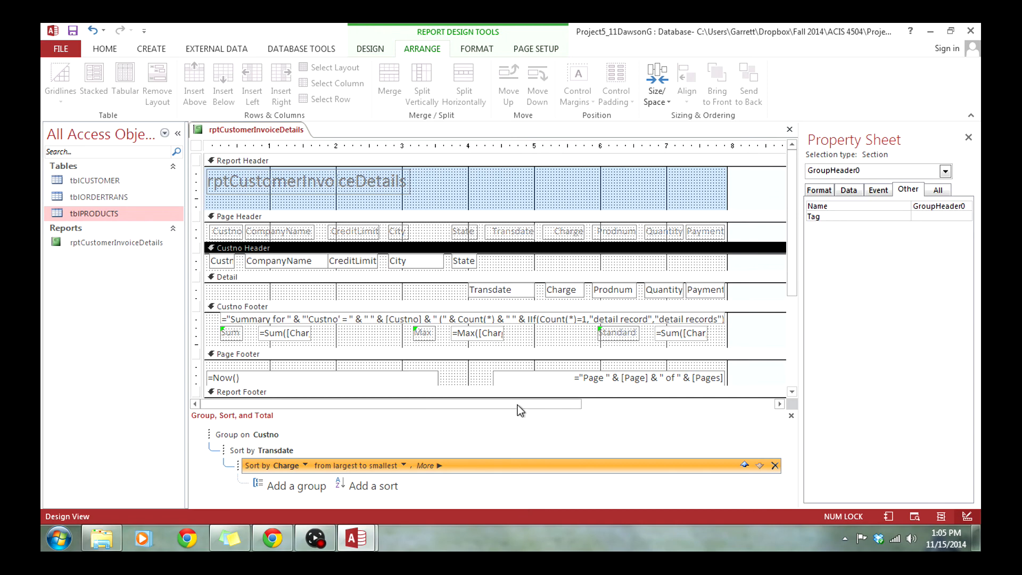
click(791, 415)
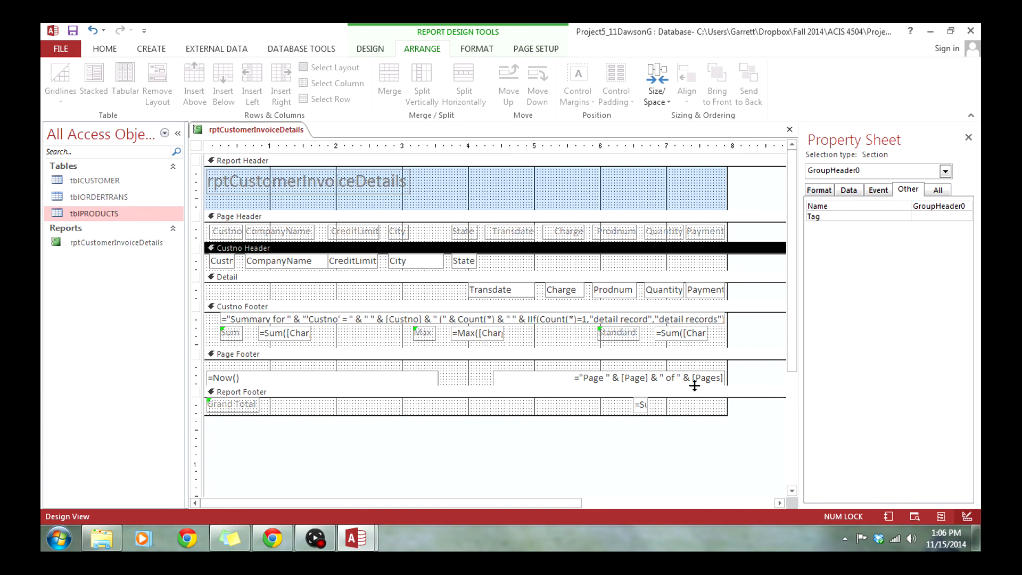
Examine the Total Charges text box in the customer header of rptCustomerInvoicesForClass in the Class1106_Reports1_Done database
mouse_move(357, 537)
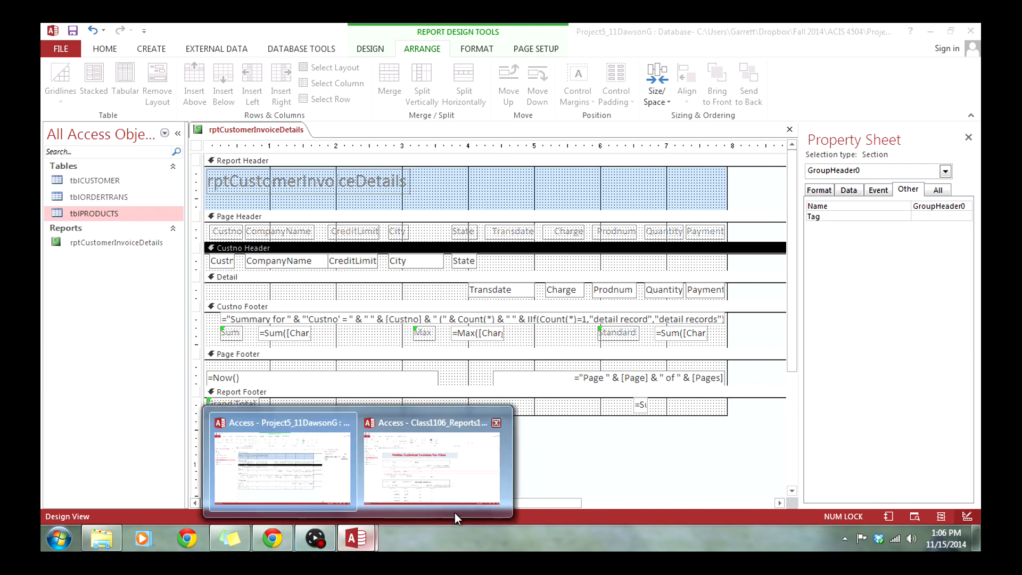
click(455, 512)
click(615, 255)
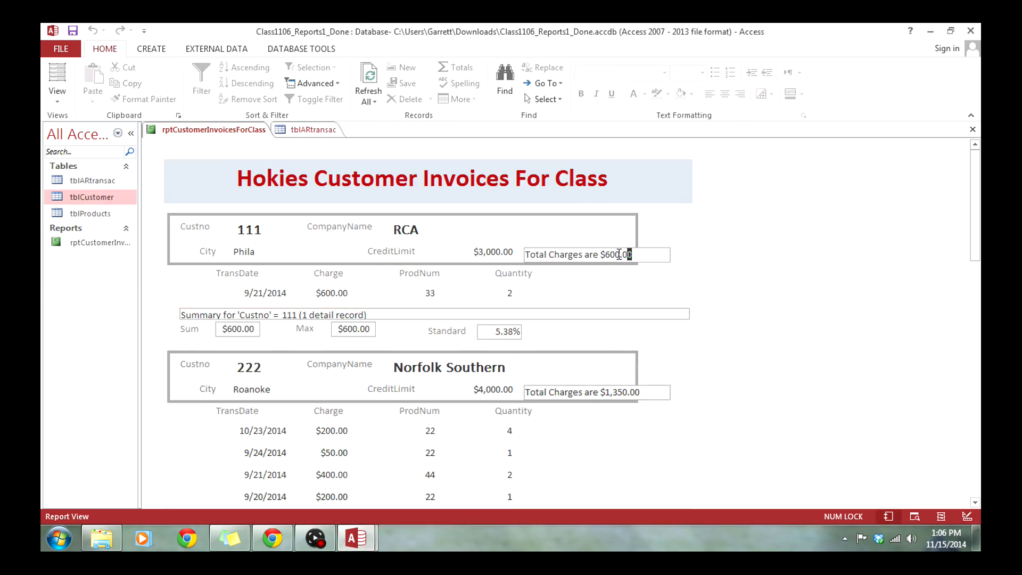
drag(631, 254, 526, 250)
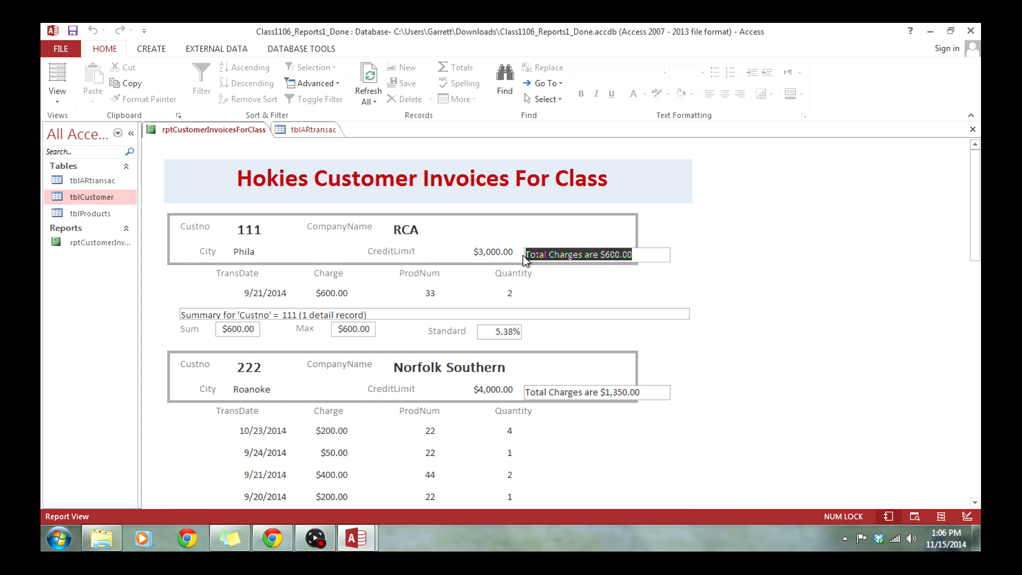
click(356, 538)
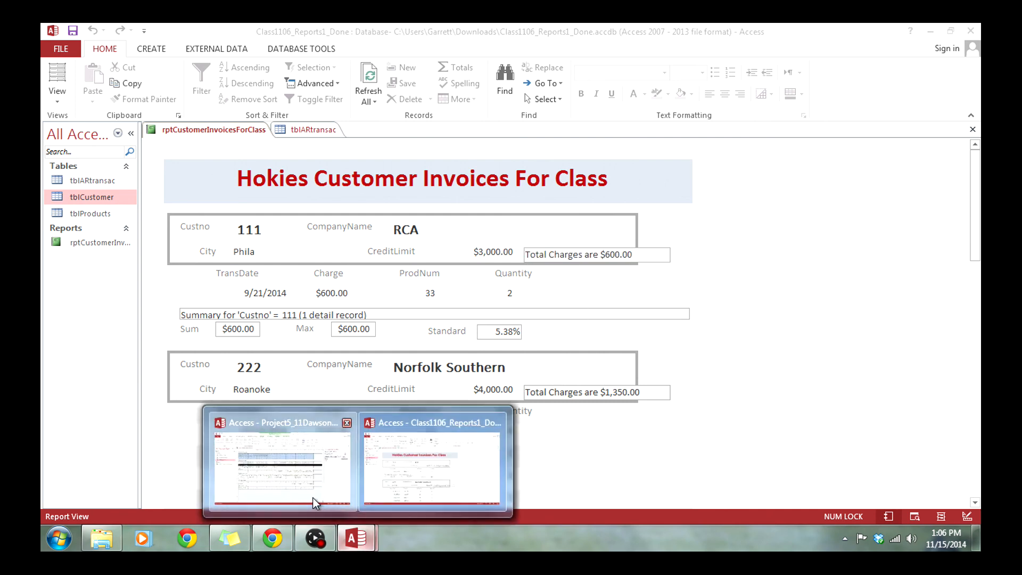
Compare with the Class1106_Reports1_Done database and inspect the Total Charges text box in the Custno Header of rptCustomerInvoicesForClass in Design View
click(313, 497)
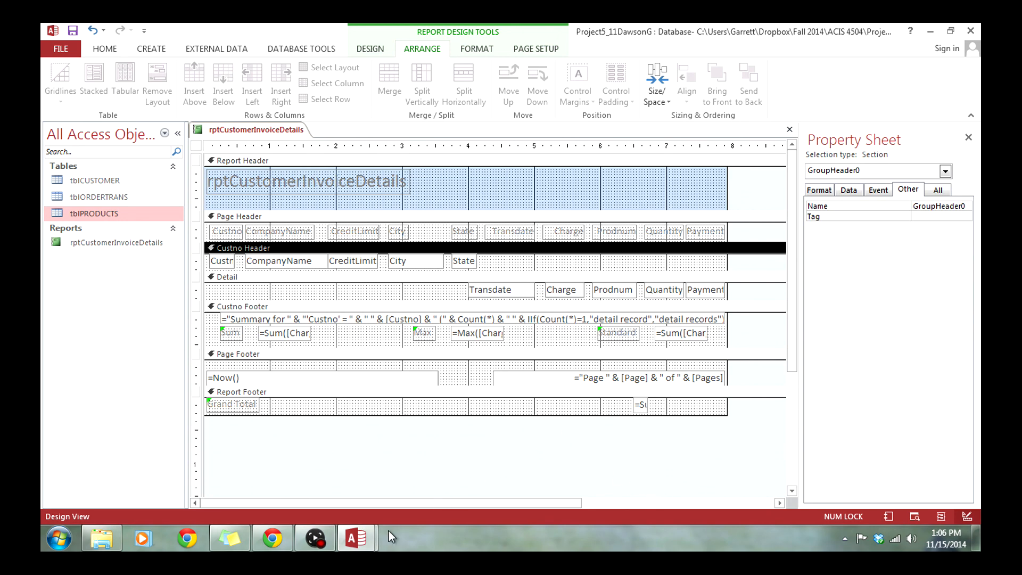
click(355, 538)
click(394, 507)
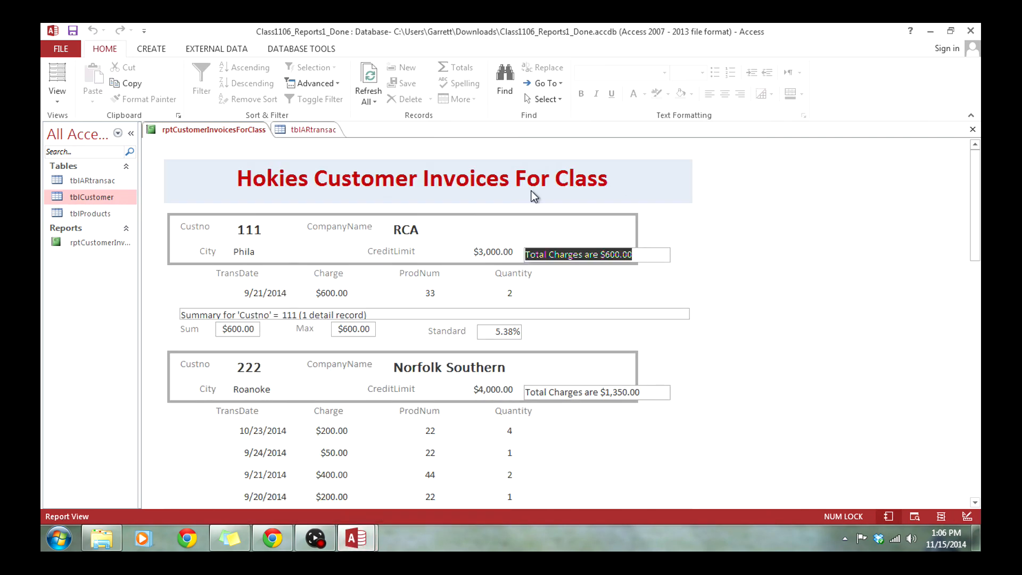
click(967, 516)
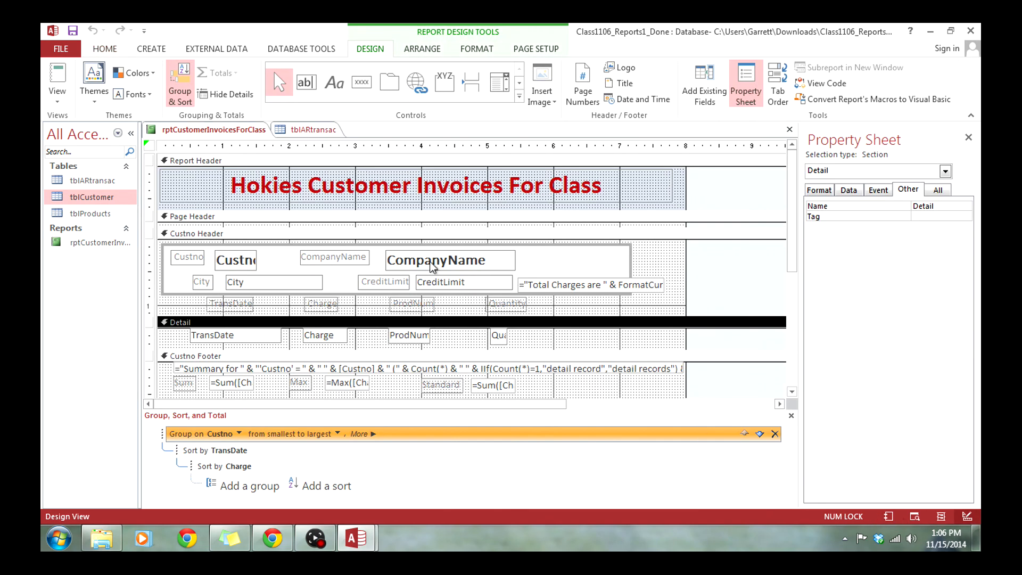
click(559, 284)
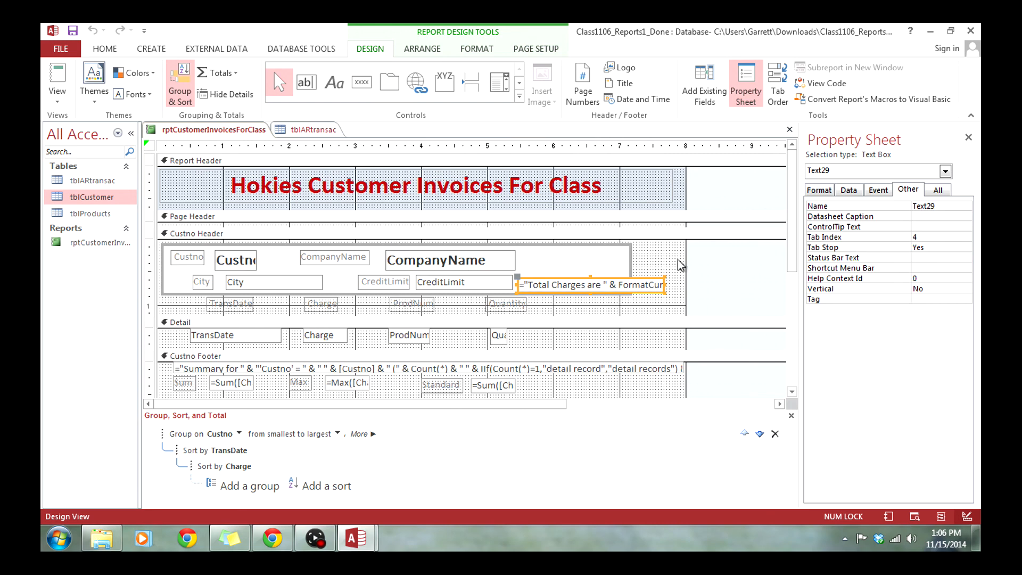
Switch back to the Project5 database, check rptCustomerInvoiceDetails in Report View, and return it to Design View
mouse_move(355, 538)
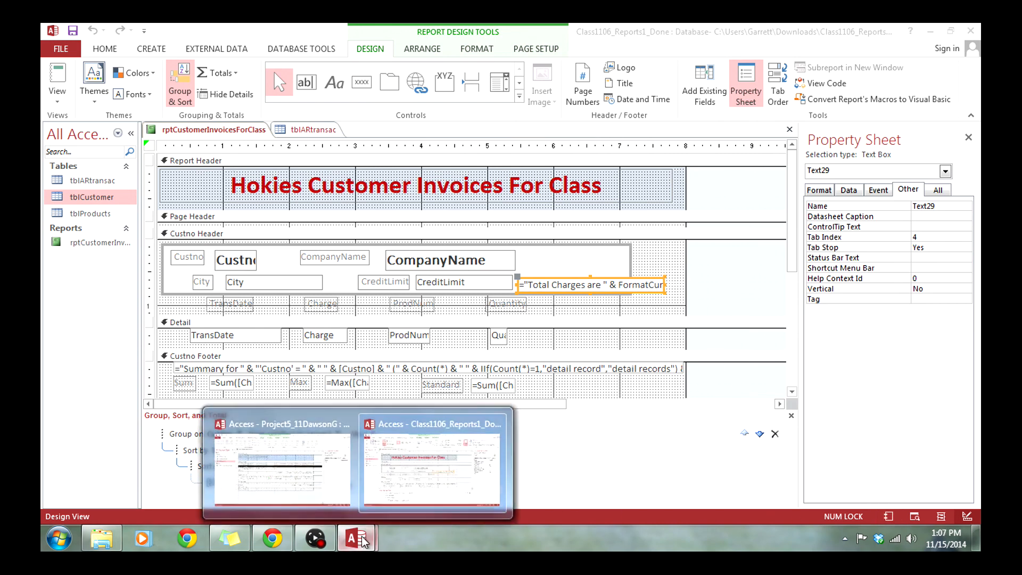
click(337, 497)
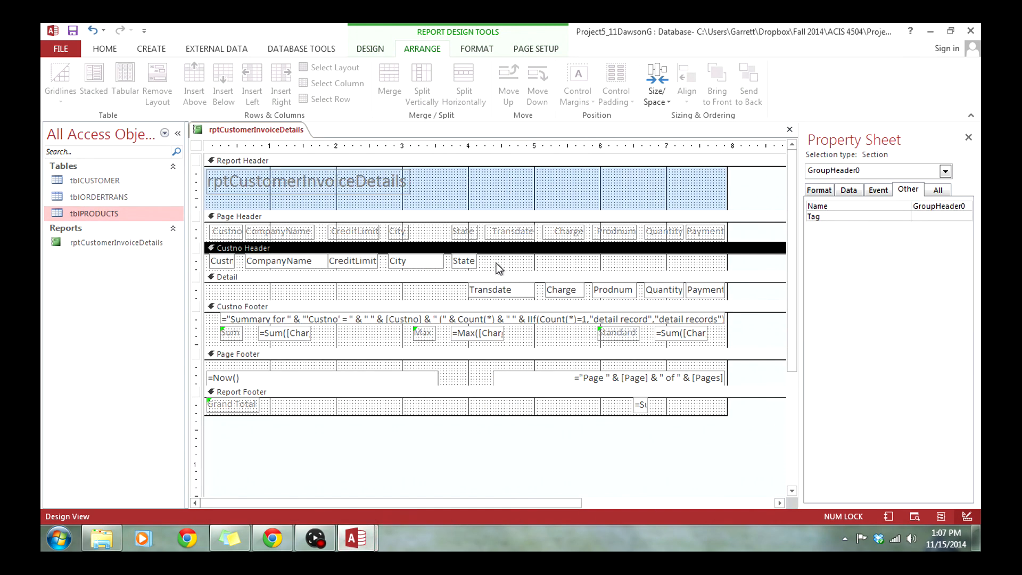
click(885, 516)
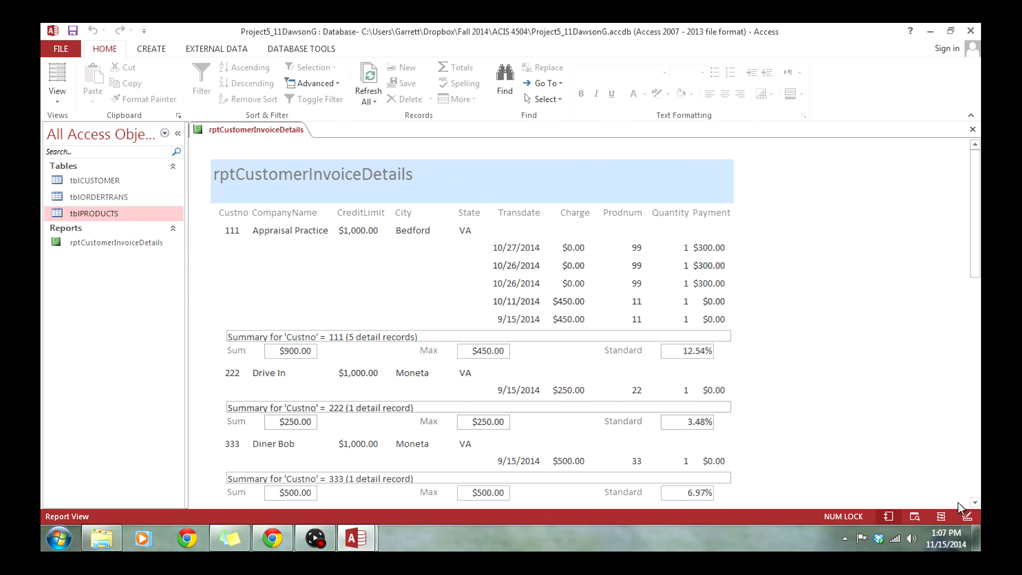
click(965, 517)
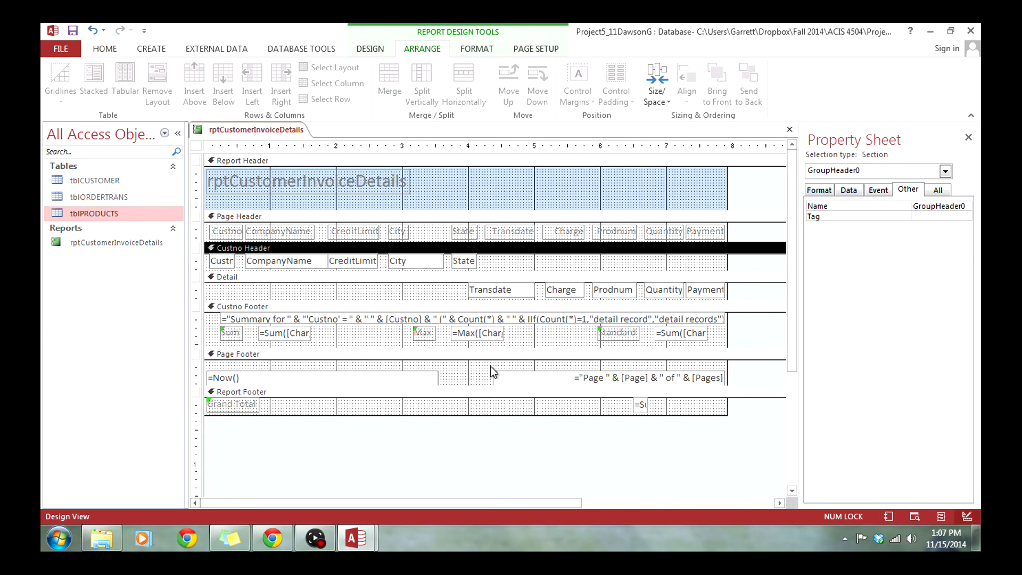